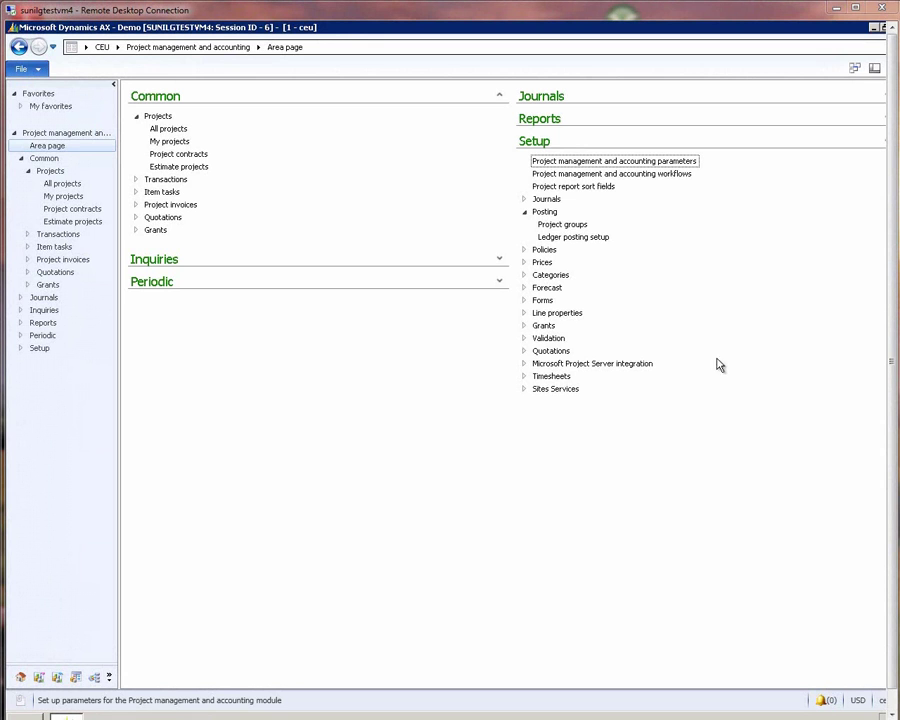
- Open Project groups under Setup > Posting in Project management and accounting
{"action": "left_click", "coordinate": [579, 229]}
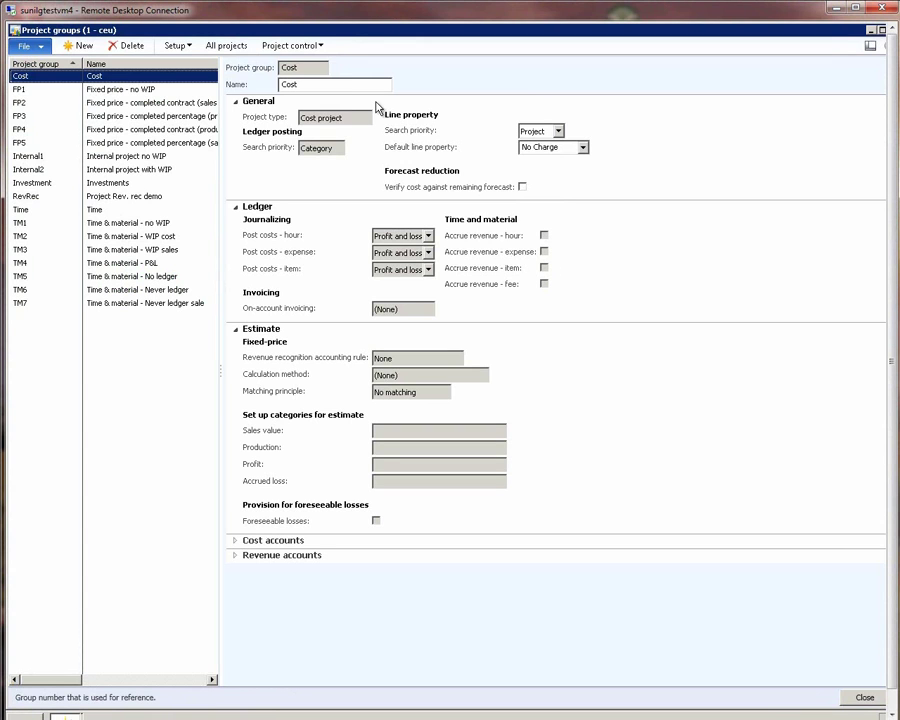
- Add project group 'Demo' with the name 'Demo for project rev. rec' and pick its project type
{"action": "left_click", "coordinate": [78, 45]}
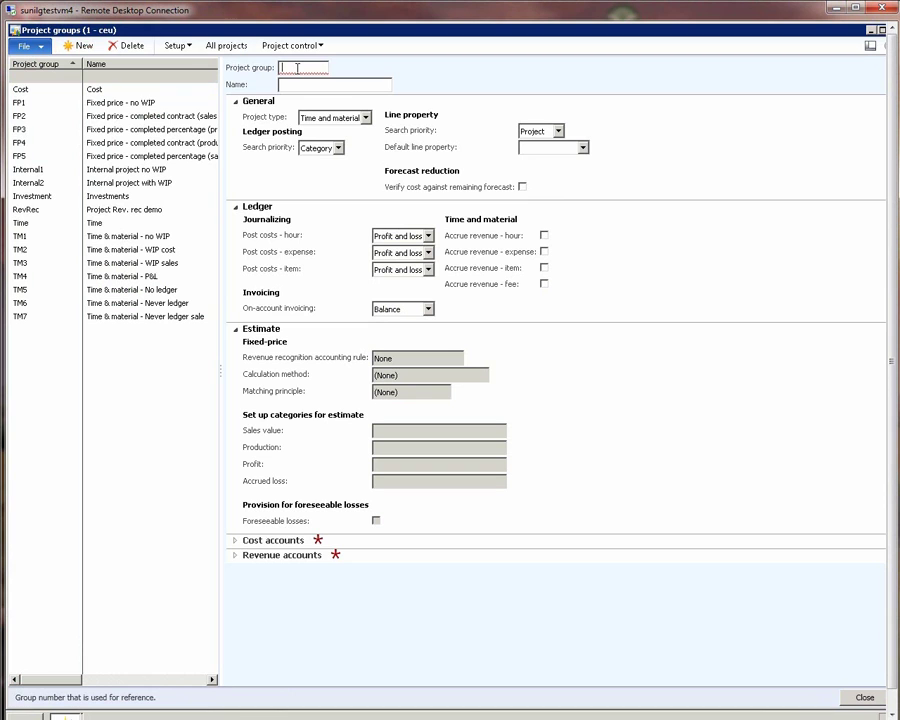
{"action": "type", "text": "Demo"}
{"action": "key", "text": "Tab"}
{"action": "type", "text": "De"}
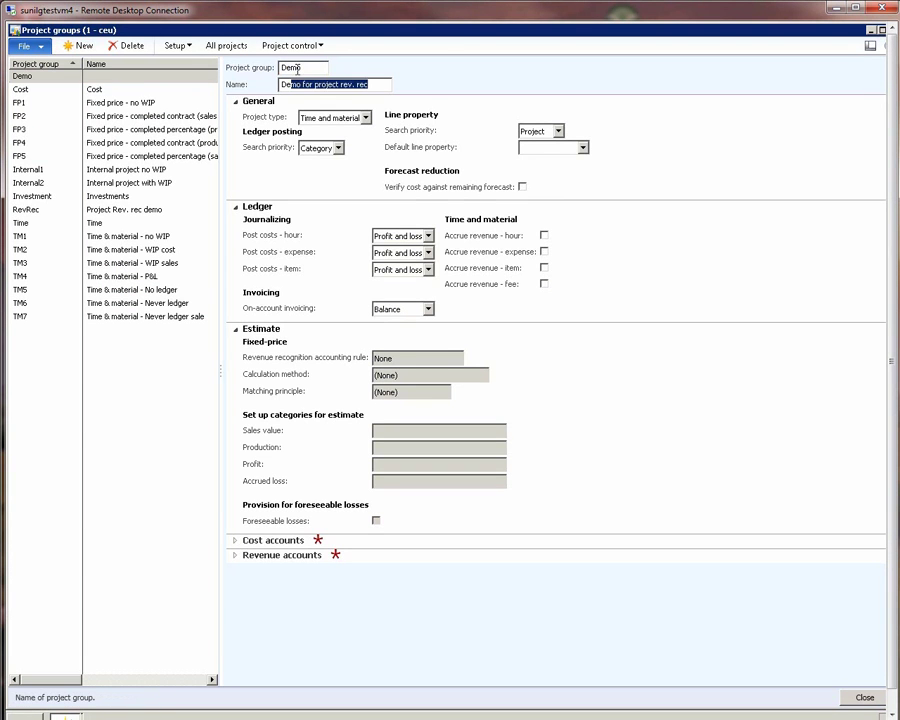
{"action": "key", "text": "Tab"}
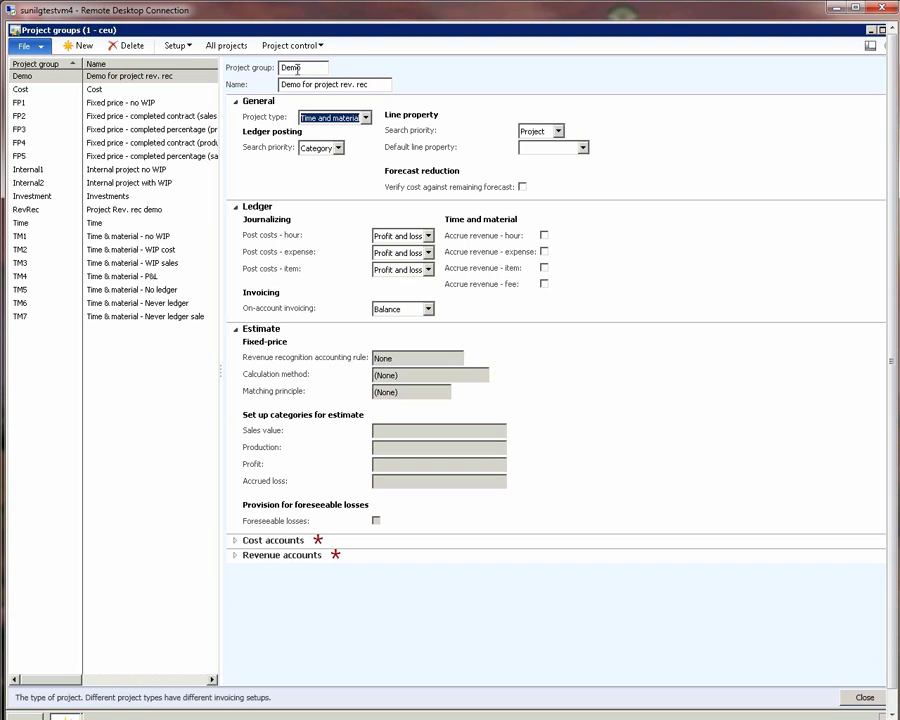
{"action": "left_click", "coordinate": [367, 118]}
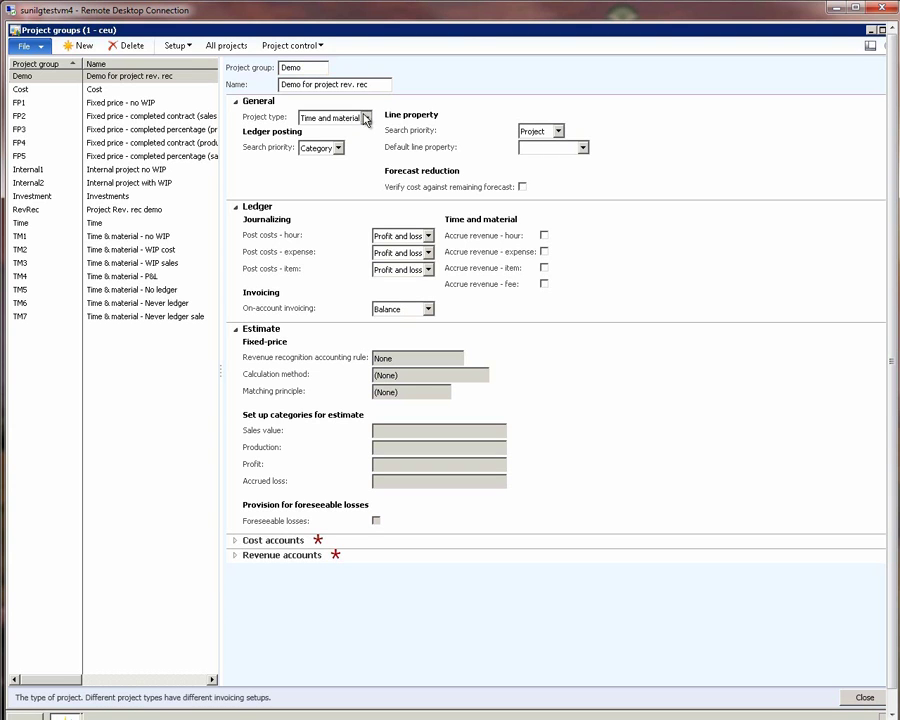
- Make Demo a Fixed-price group that posts hour, expense and item costs to Balance
{"action": "left_click", "coordinate": [330, 141]}
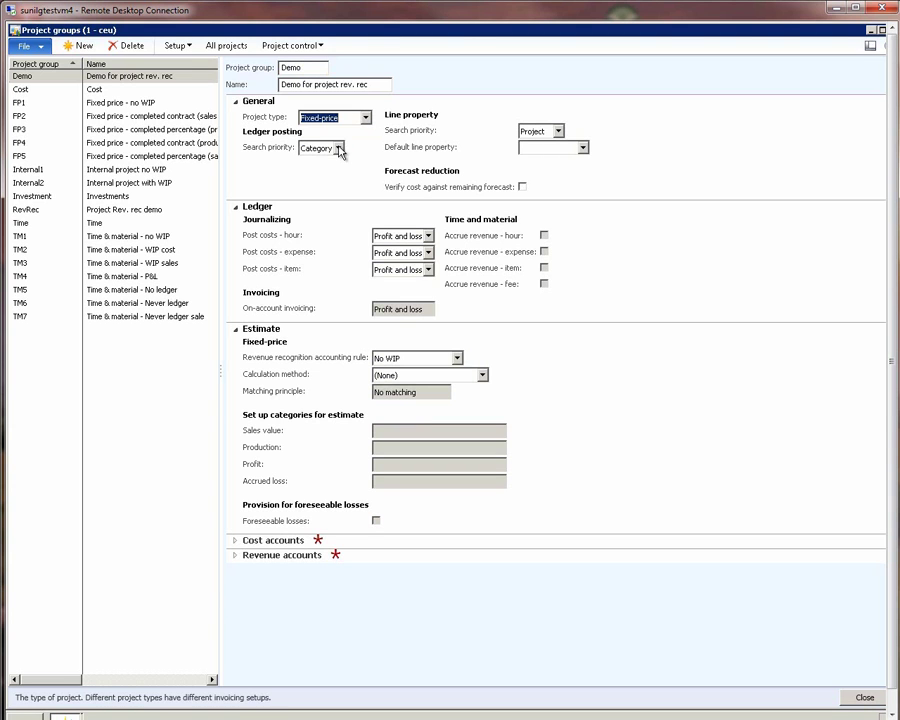
{"action": "left_click", "coordinate": [428, 237]}
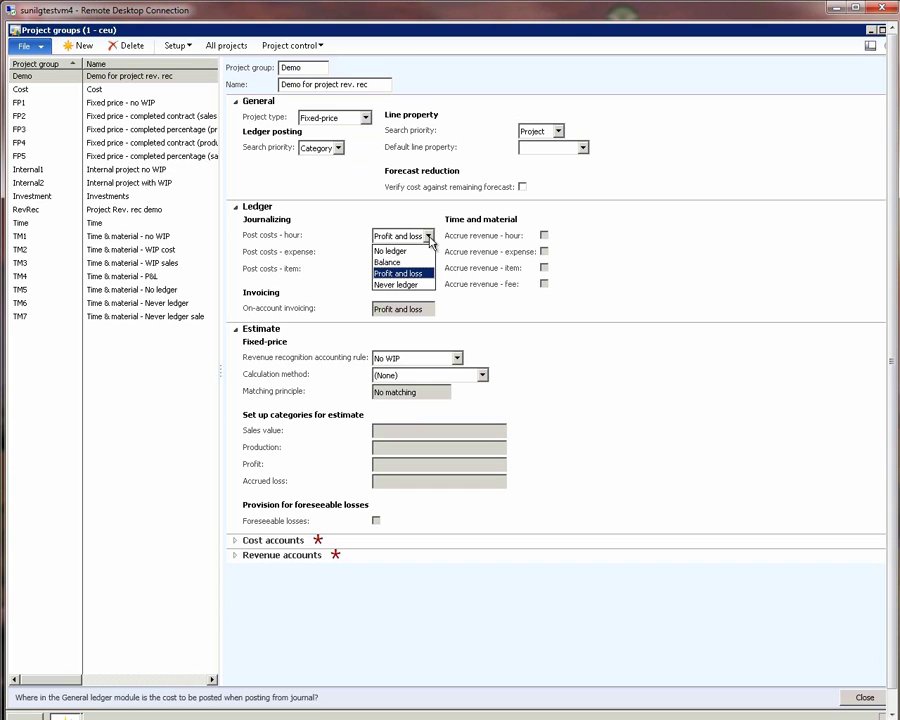
{"action": "left_click", "coordinate": [400, 262]}
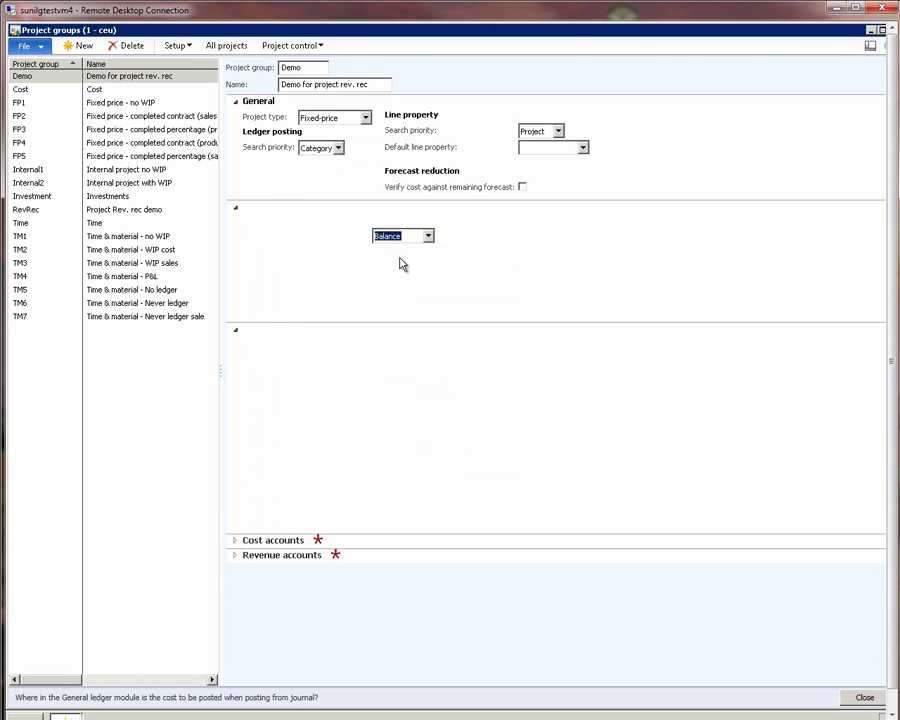
{"action": "left_click", "coordinate": [428, 253]}
{"action": "left_click", "coordinate": [400, 268]}
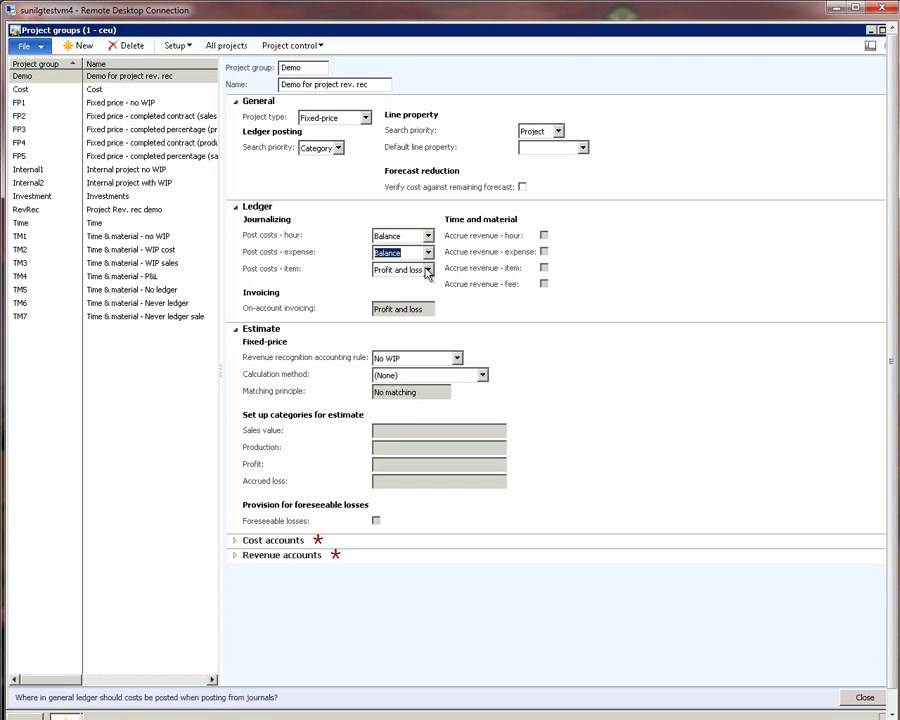
{"action": "left_click", "coordinate": [428, 270]}
{"action": "left_click", "coordinate": [405, 285]}
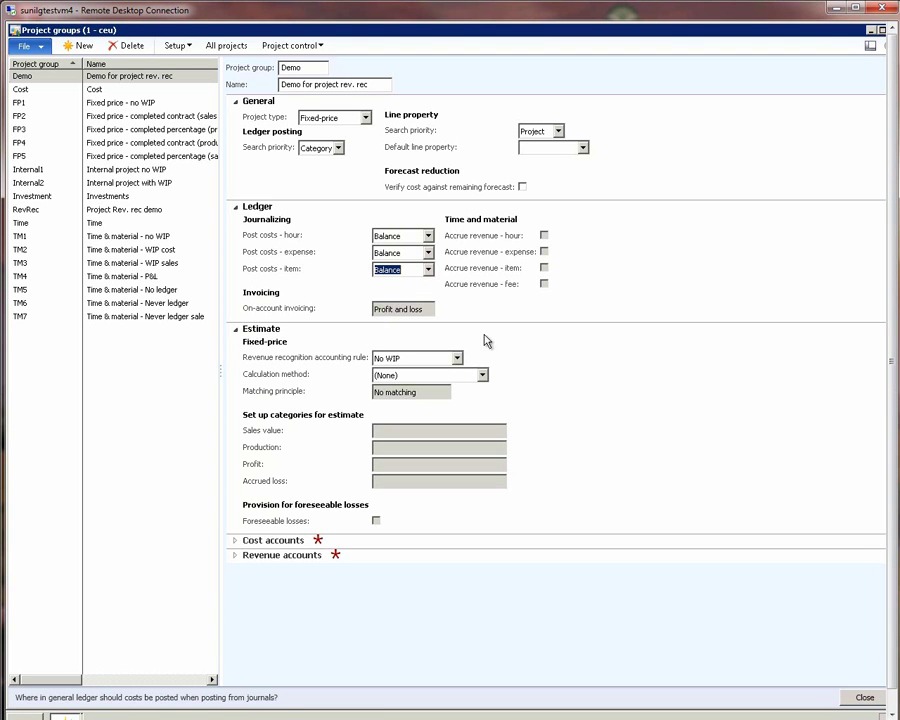
{"action": "left_click", "coordinate": [446, 360]}
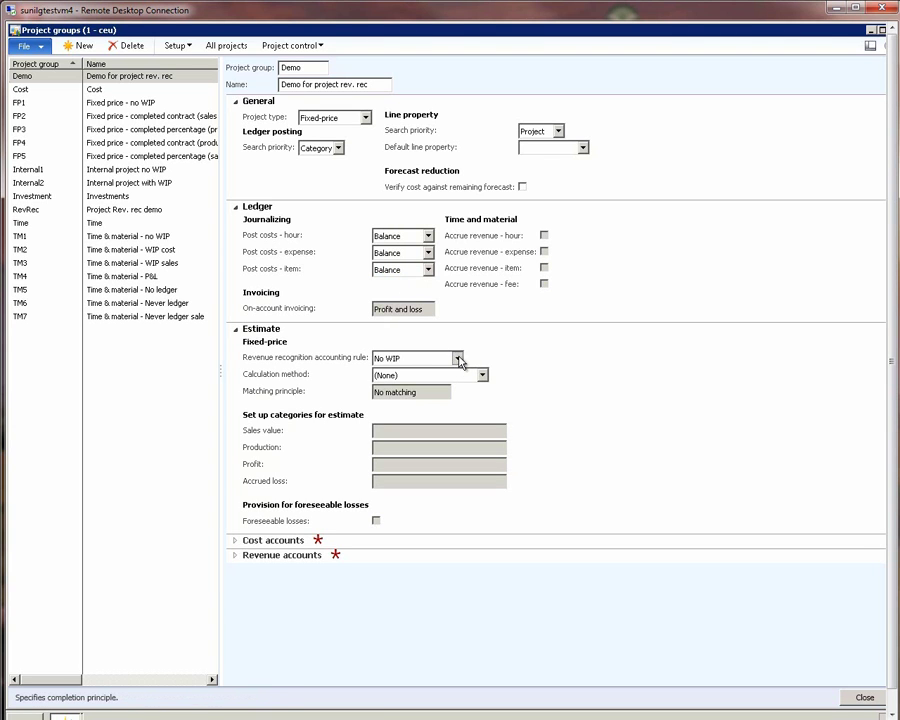
- Choose Completed percentage as the Demo group's revenue recognition accounting rule
{"action": "left_click", "coordinate": [459, 359]}
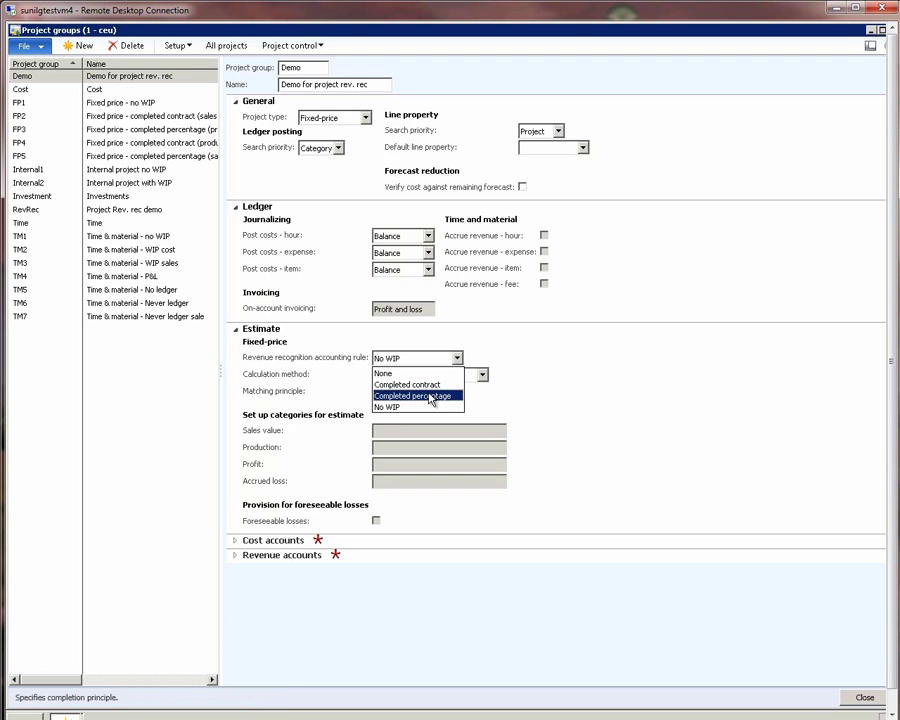
{"action": "left_click", "coordinate": [432, 396]}
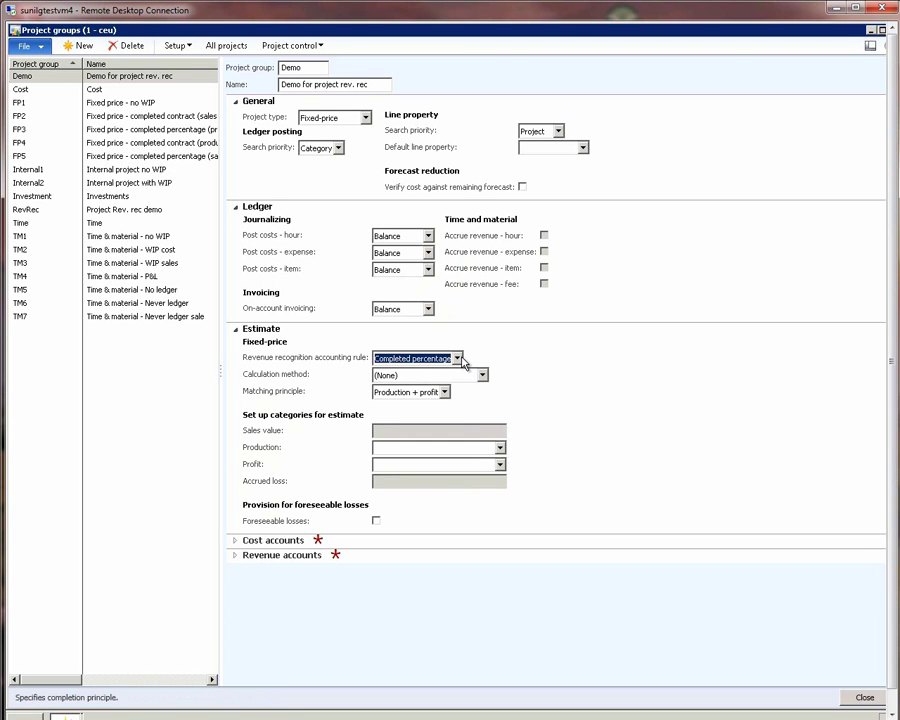
{"action": "left_click", "coordinate": [458, 359]}
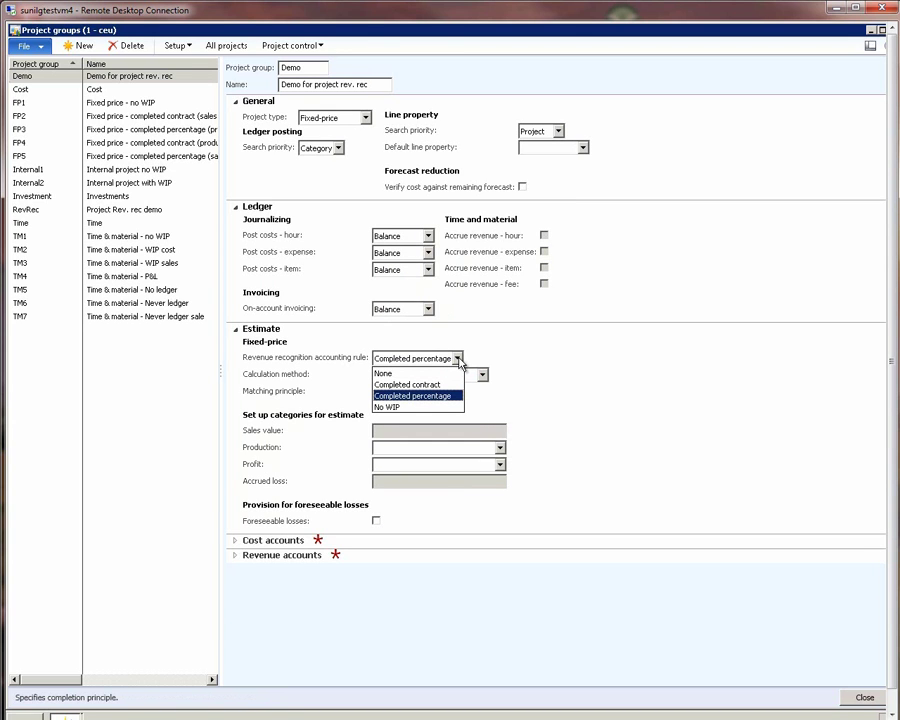
{"action": "left_click", "coordinate": [458, 359]}
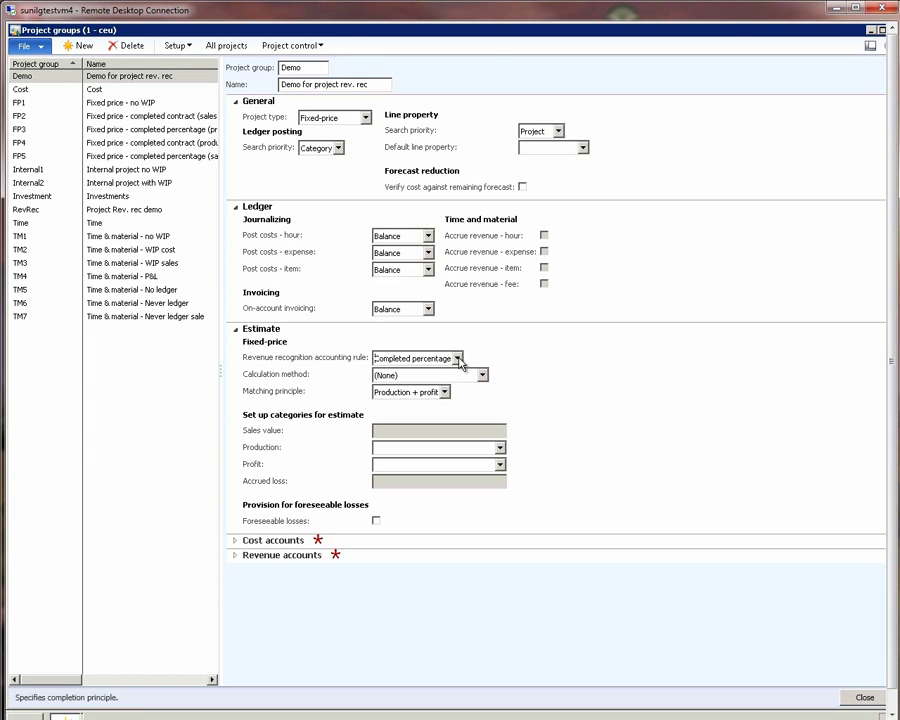
{"action": "left_click", "coordinate": [458, 359]}
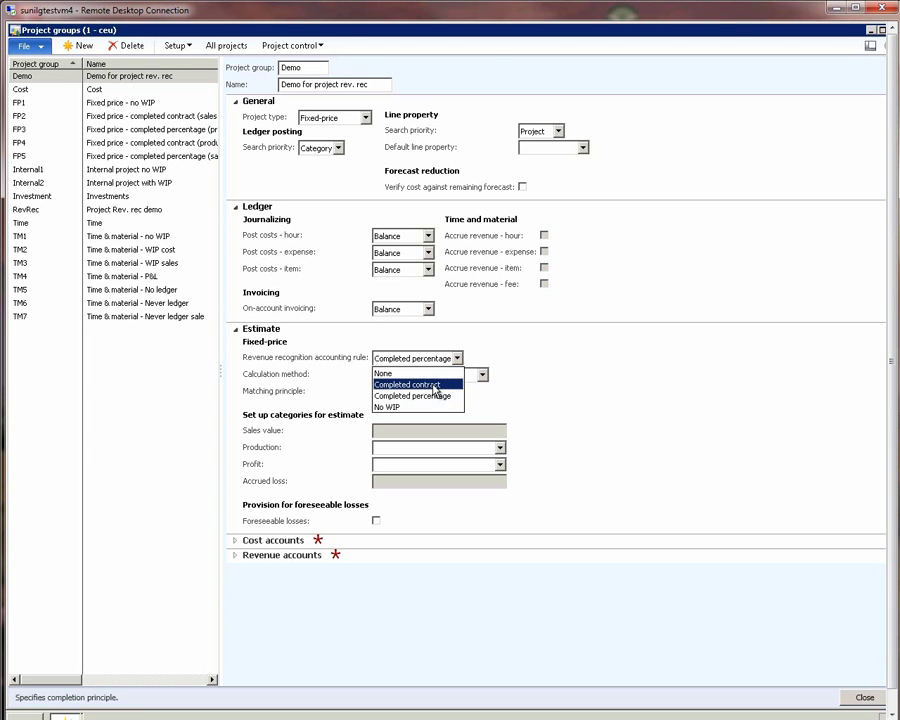
{"action": "left_click", "coordinate": [433, 395]}
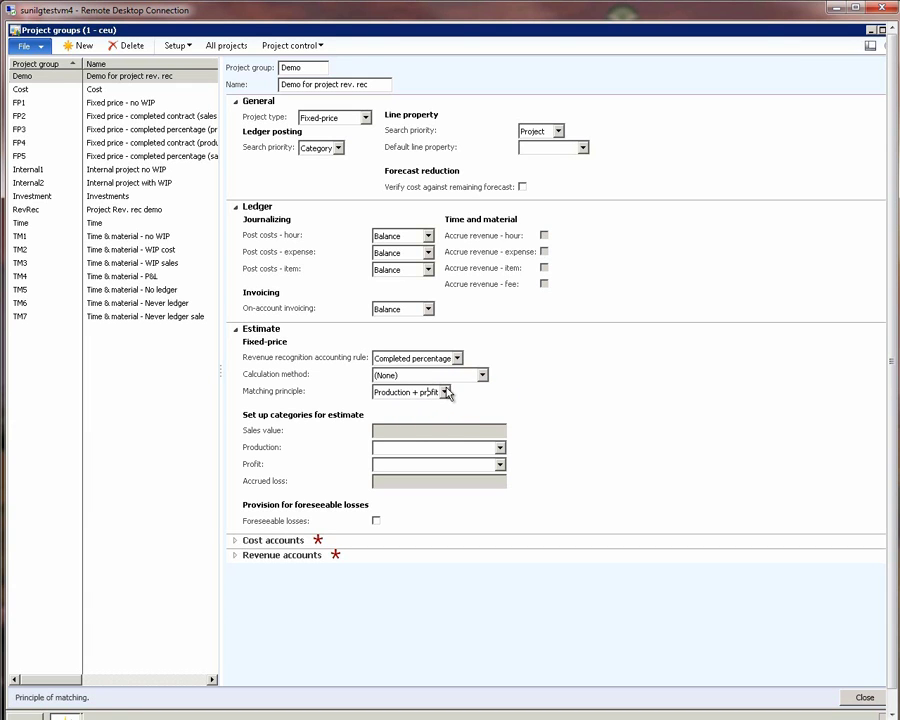
{"action": "left_click", "coordinate": [446, 392]}
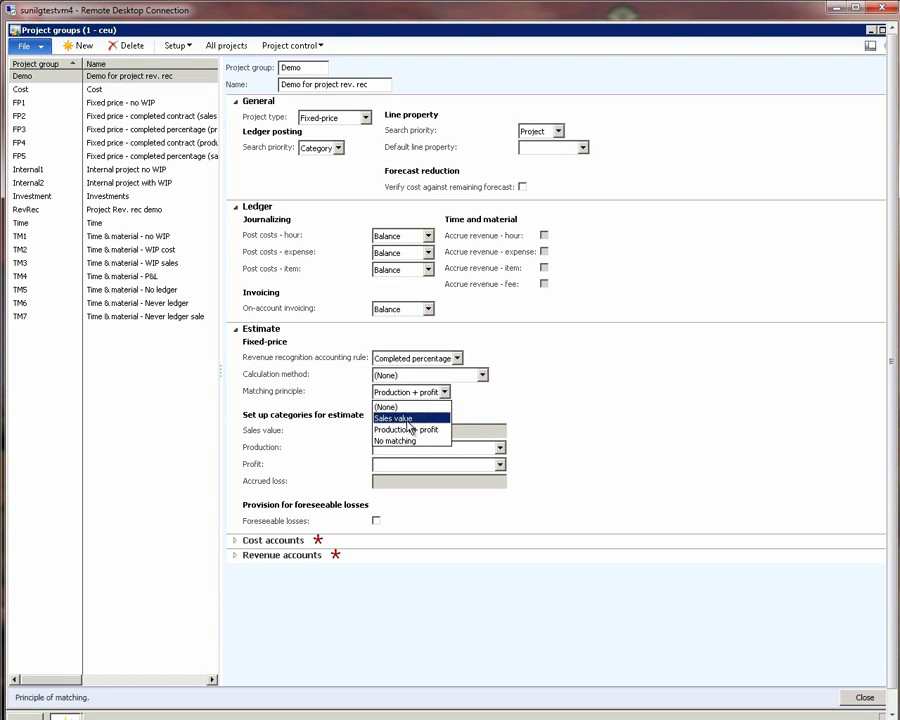
- Set the Demo group's matching principle to Sales value
{"action": "left_click", "coordinate": [415, 418]}
{"action": "left_click", "coordinate": [445, 393]}
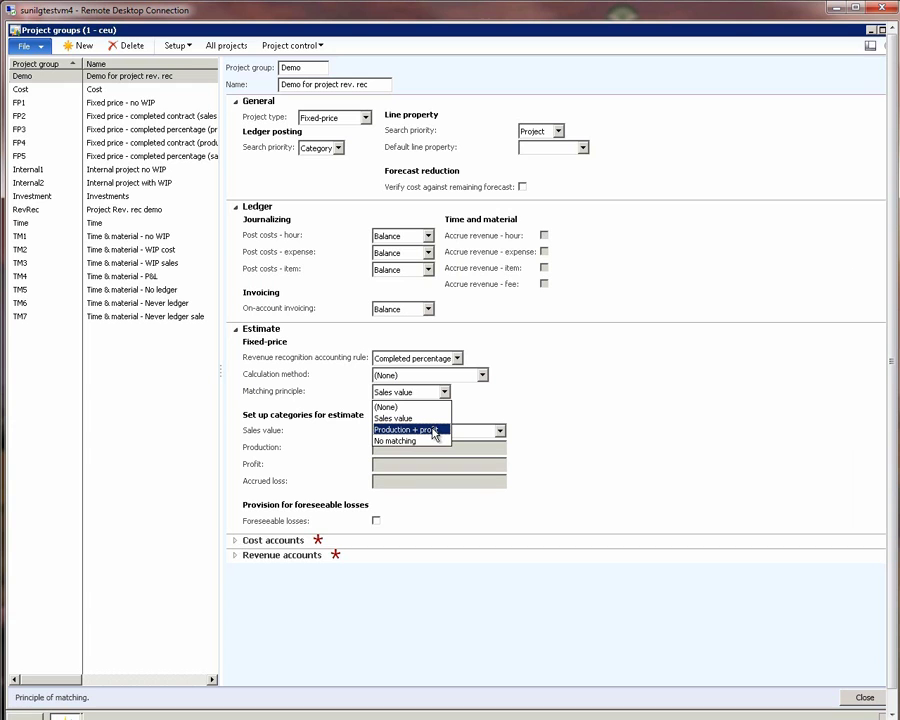
{"action": "left_click", "coordinate": [413, 419]}
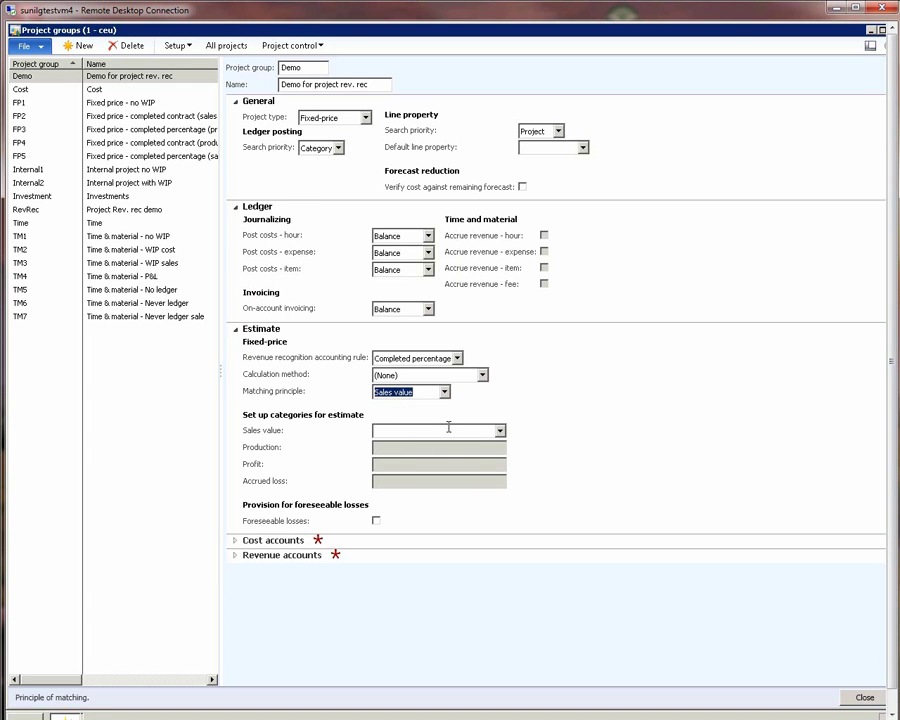
- Pick Sales Est as the sales value category, save the Demo group and close the form
{"action": "left_click", "coordinate": [500, 431]}
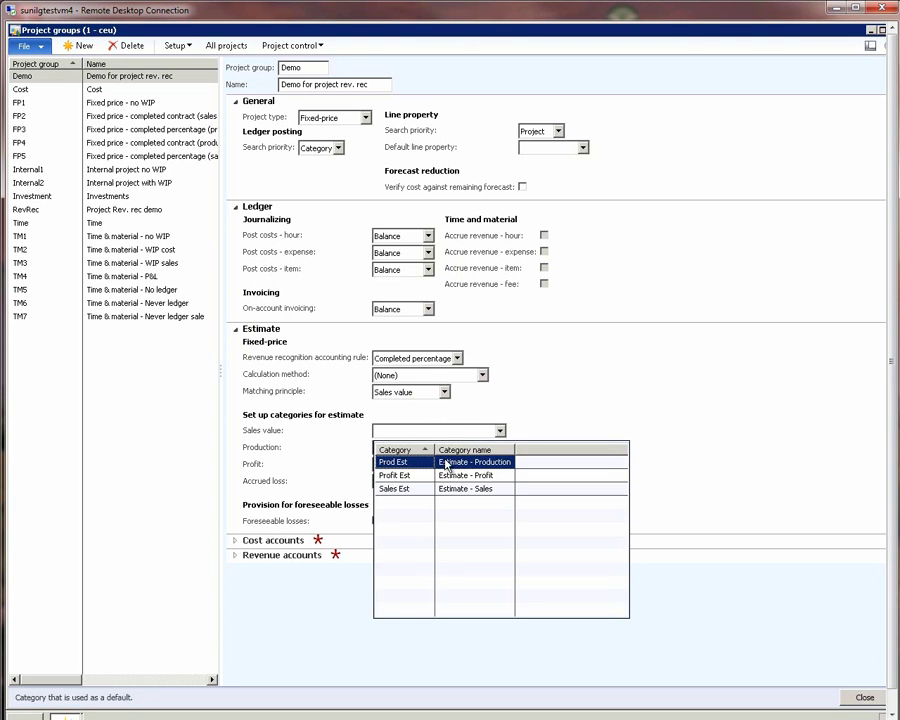
{"action": "left_click", "coordinate": [403, 489]}
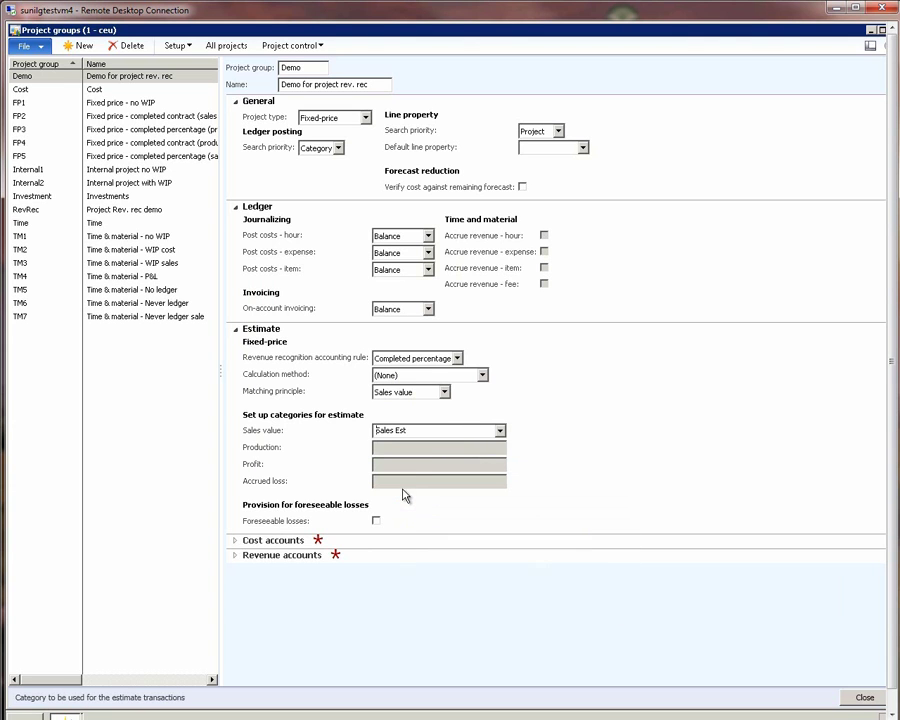
{"action": "left_click", "coordinate": [425, 431]}
{"action": "key", "text": "ctrl+s"}
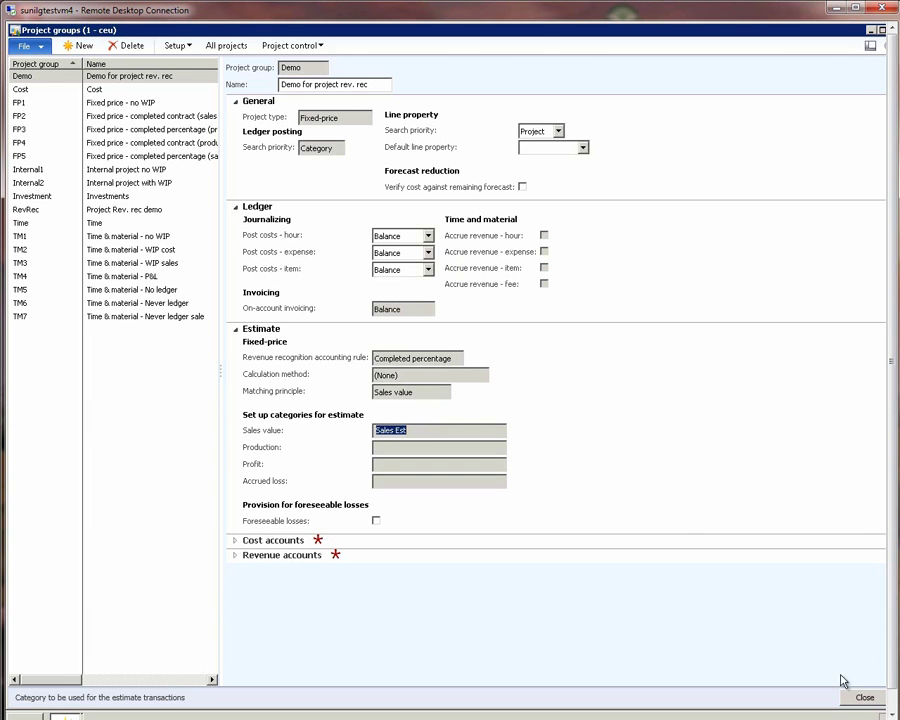
{"action": "left_click", "coordinate": [860, 701]}
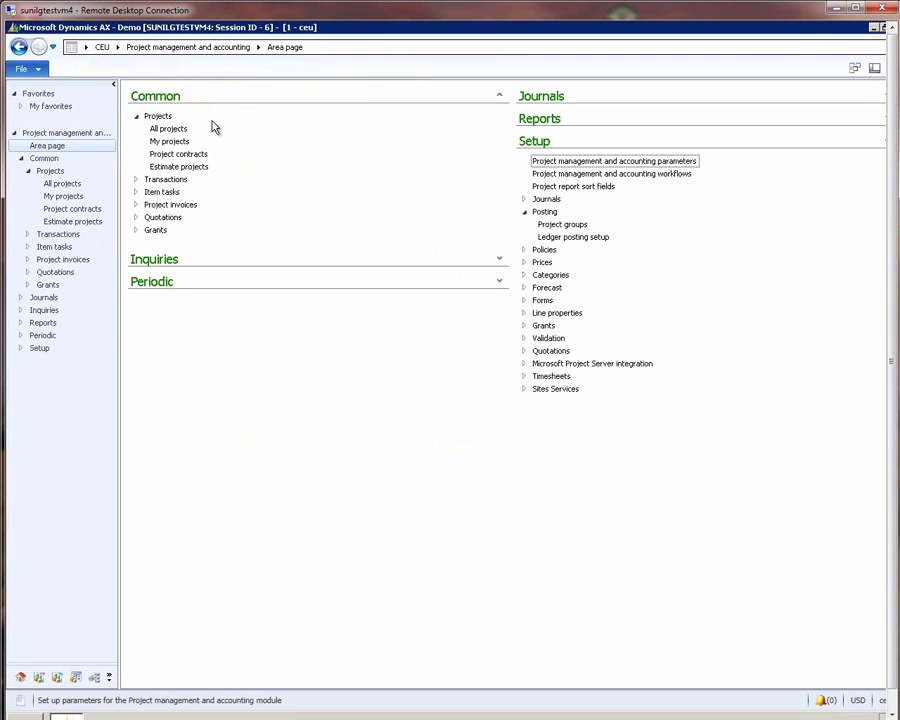
- From All projects, start a new Fixed-price project '_Demo' named 'Demo project'
{"action": "left_click", "coordinate": [168, 130]}
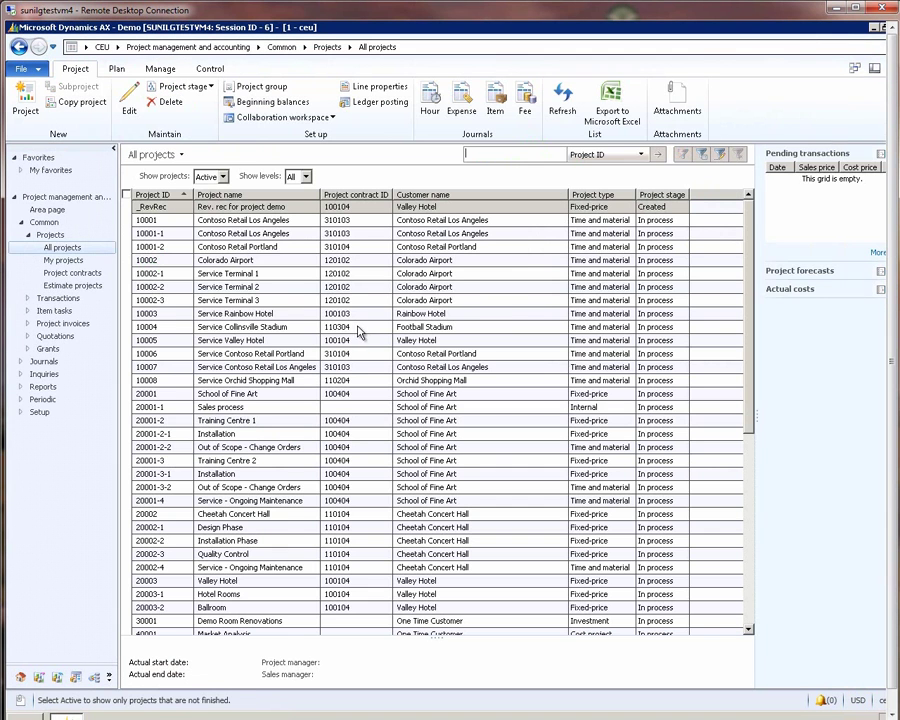
{"action": "left_click", "coordinate": [25, 98]}
{"action": "left_click", "coordinate": [275, 197]}
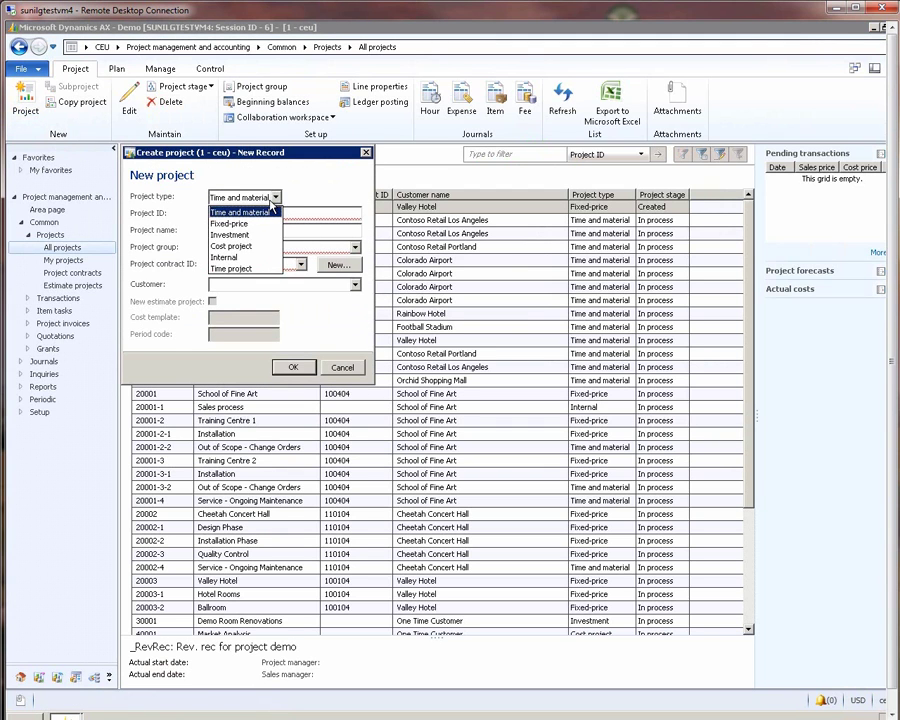
{"action": "left_click", "coordinate": [245, 224]}
{"action": "left_click", "coordinate": [229, 212]}
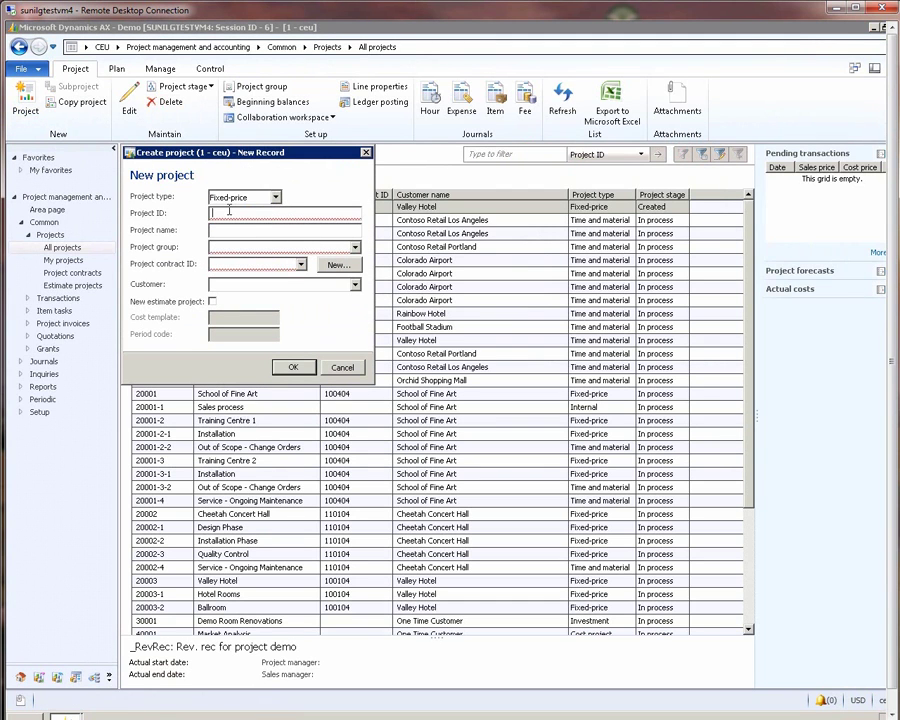
{"action": "type", "text": "_Demo"}
{"action": "key", "text": "Tab"}
{"action": "type", "text": "Demo pro"}
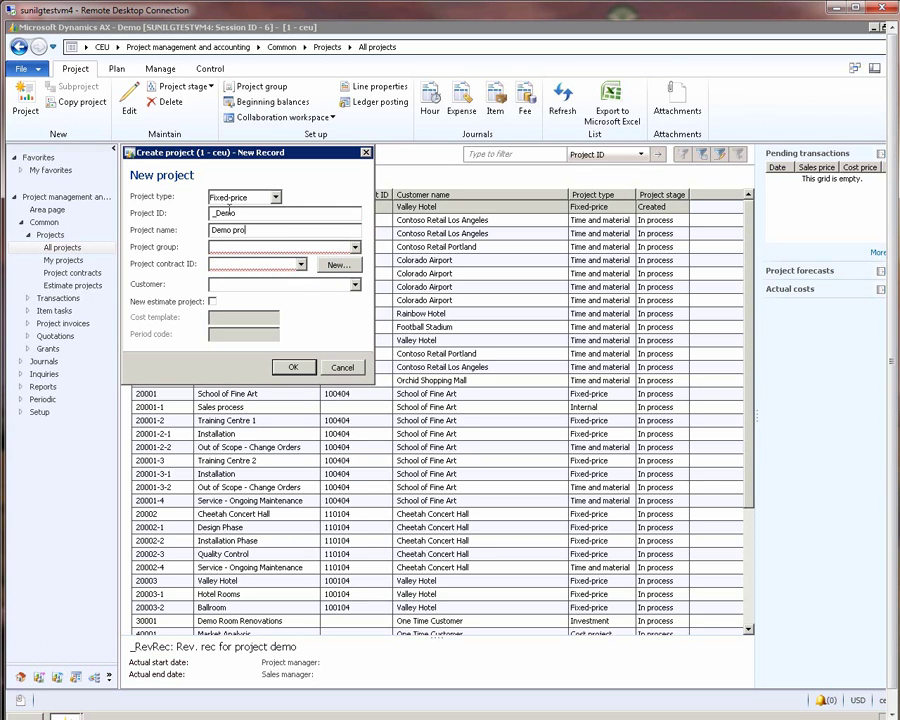
{"action": "type", "text": "ject"}
{"action": "key", "text": "Tab"}
- Assign project group Demo and contract 100104, so customer 2004 fills in
{"action": "left_click", "coordinate": [357, 246]}
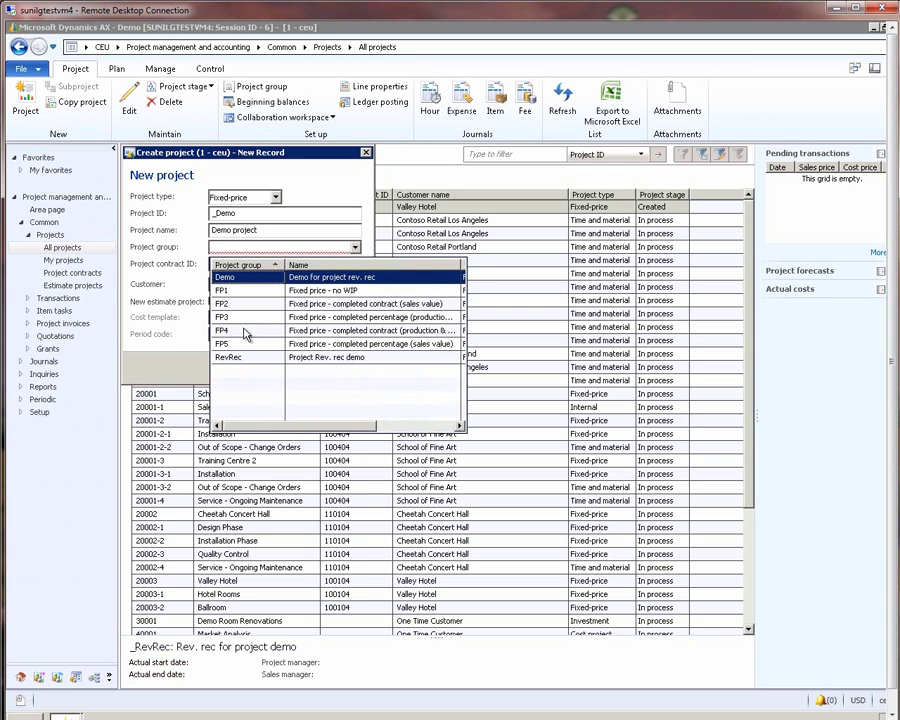
{"action": "left_click", "coordinate": [238, 279]}
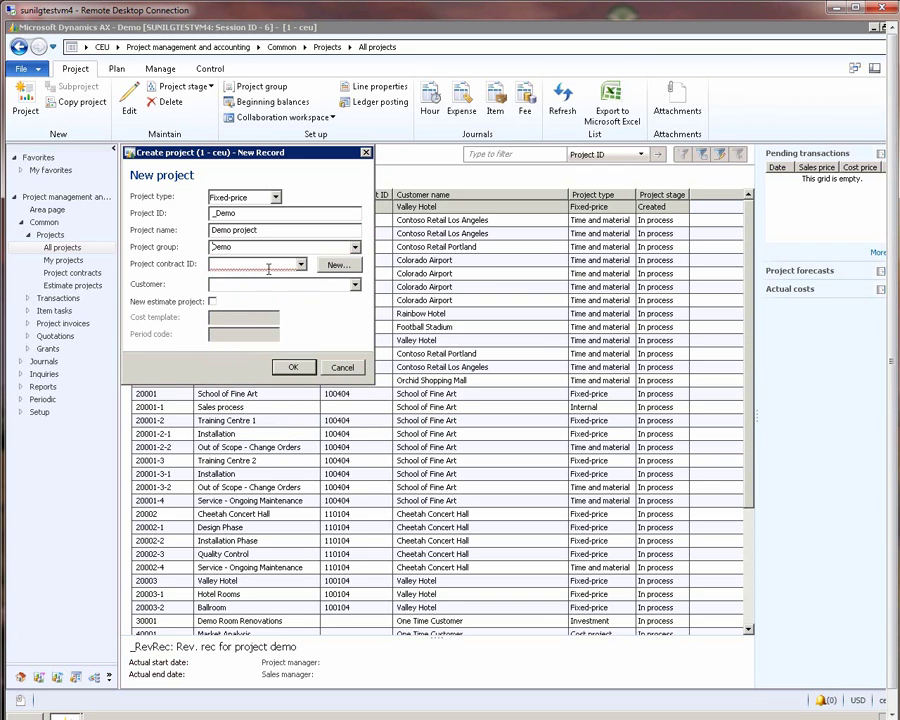
{"action": "left_click", "coordinate": [276, 263]}
{"action": "left_click", "coordinate": [300, 264]}
{"action": "left_click", "coordinate": [260, 309]}
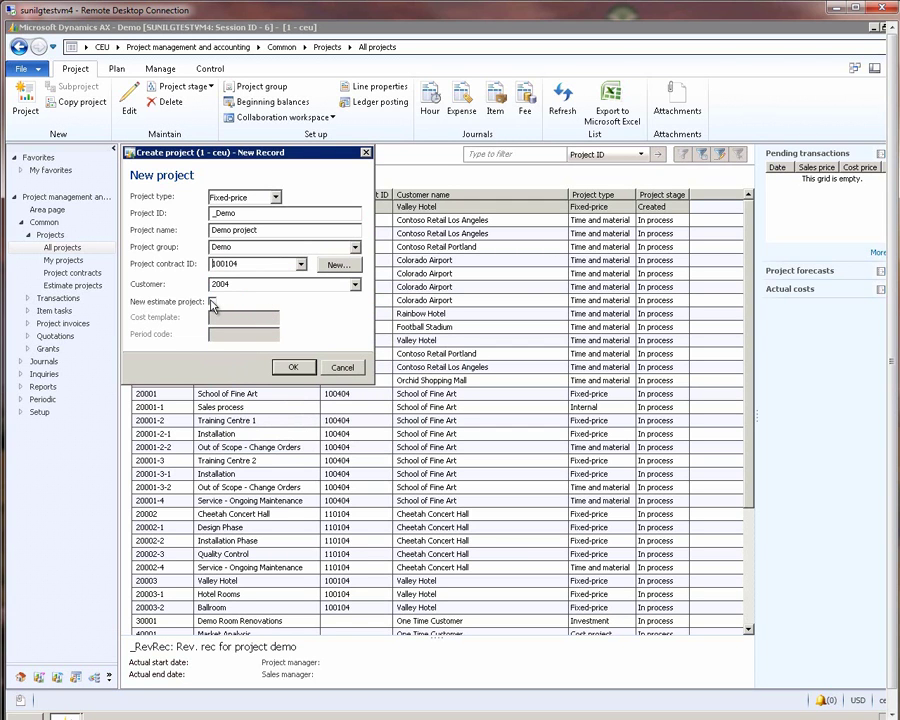
- Mark it a new estimate project with cost template AutoAmount and period code EstMonth
{"action": "left_click", "coordinate": [212, 301]}
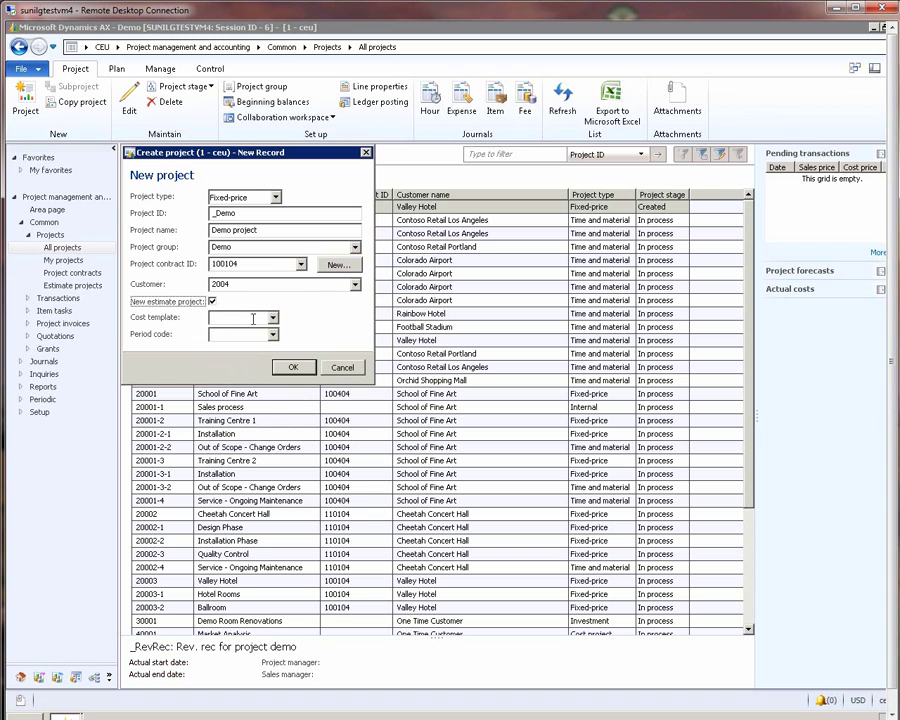
{"action": "left_click", "coordinate": [273, 319]}
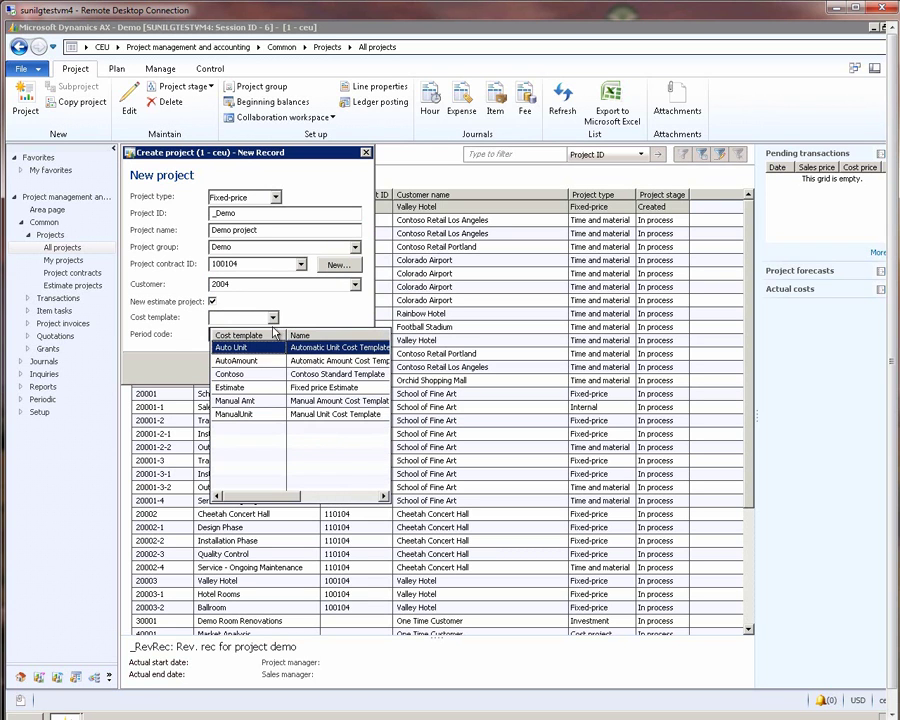
{"action": "left_click", "coordinate": [246, 366]}
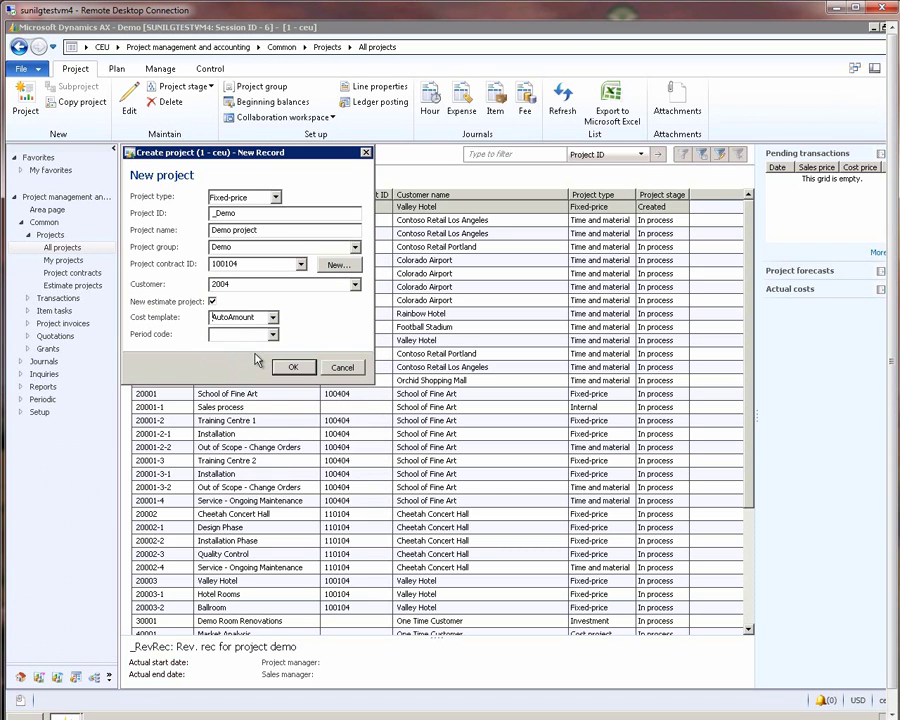
{"action": "left_click", "coordinate": [273, 336]}
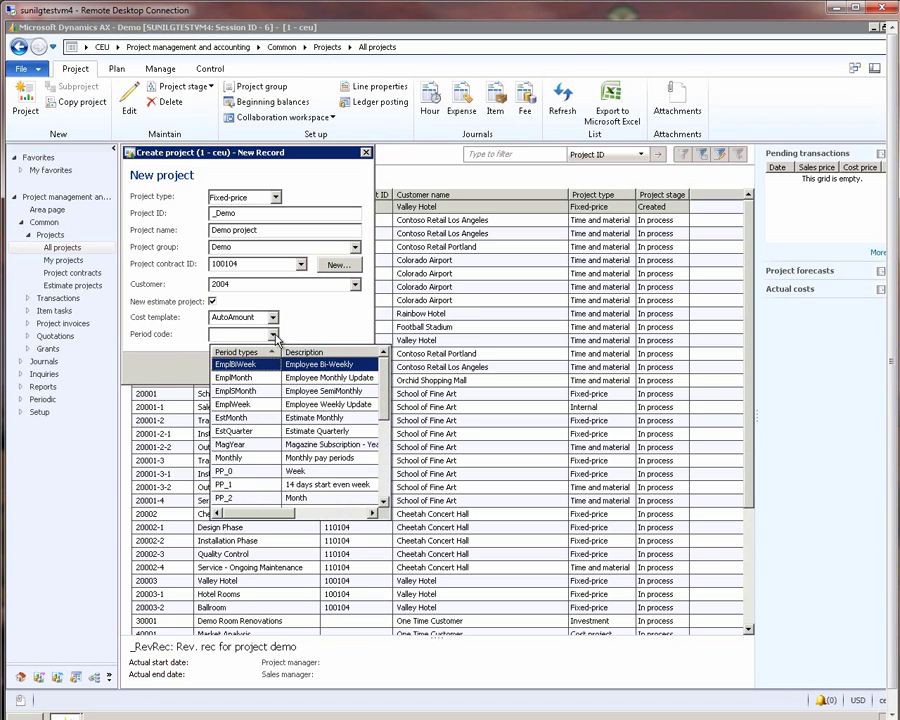
{"action": "left_click", "coordinate": [240, 418]}
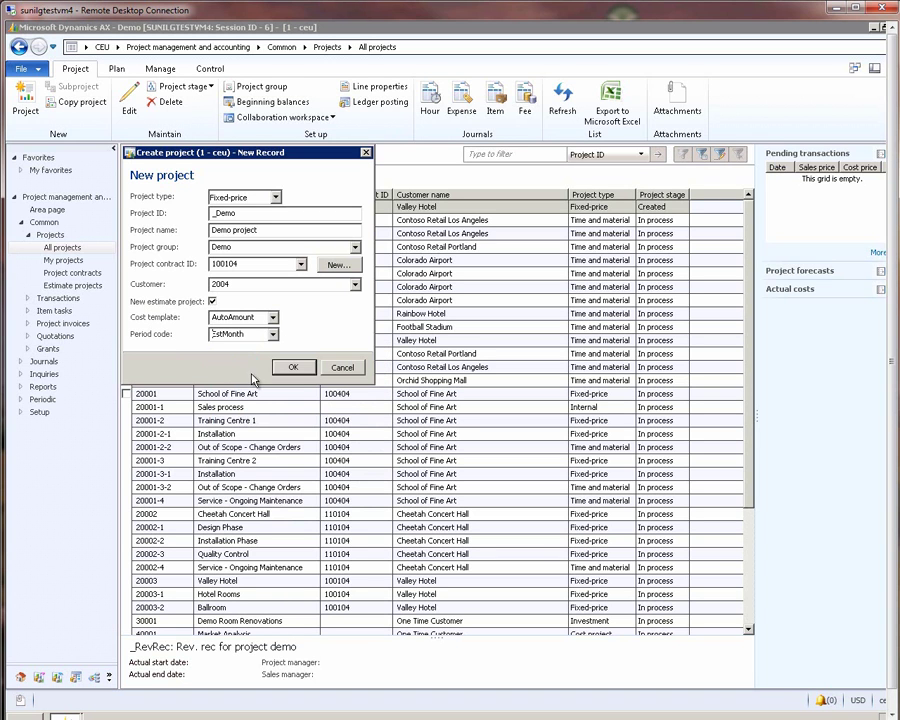
{"action": "left_click", "coordinate": [273, 317]}
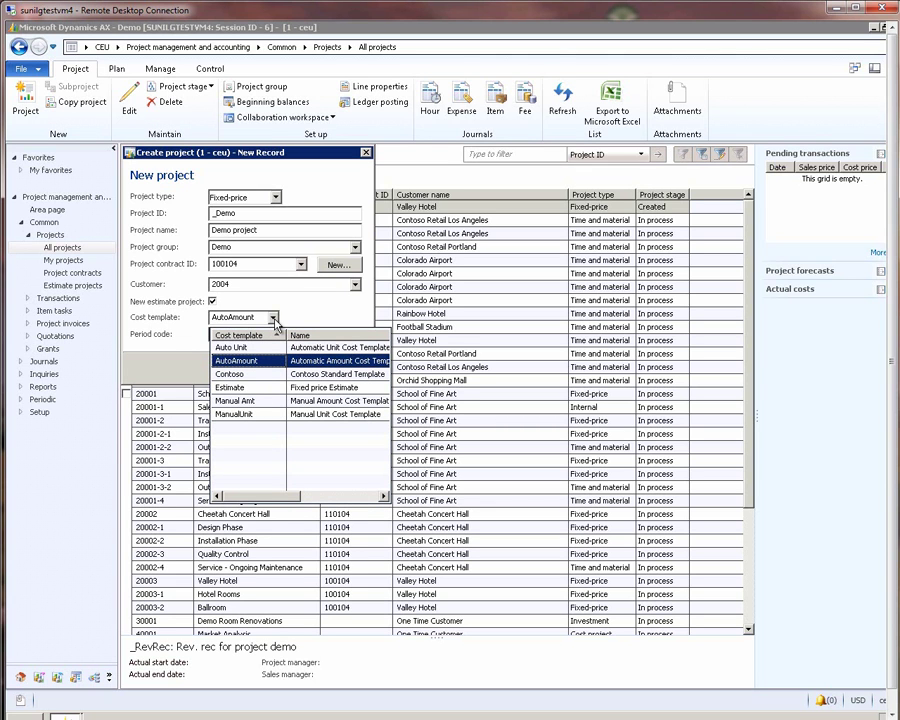
{"action": "left_click", "coordinate": [273, 322]}
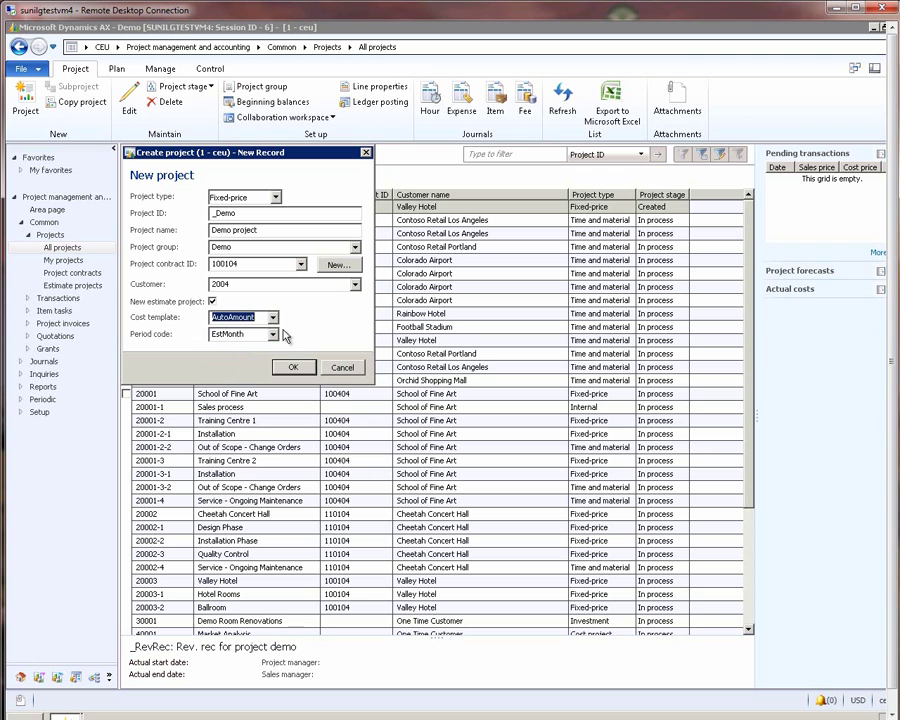
{"action": "left_click", "coordinate": [236, 318]}
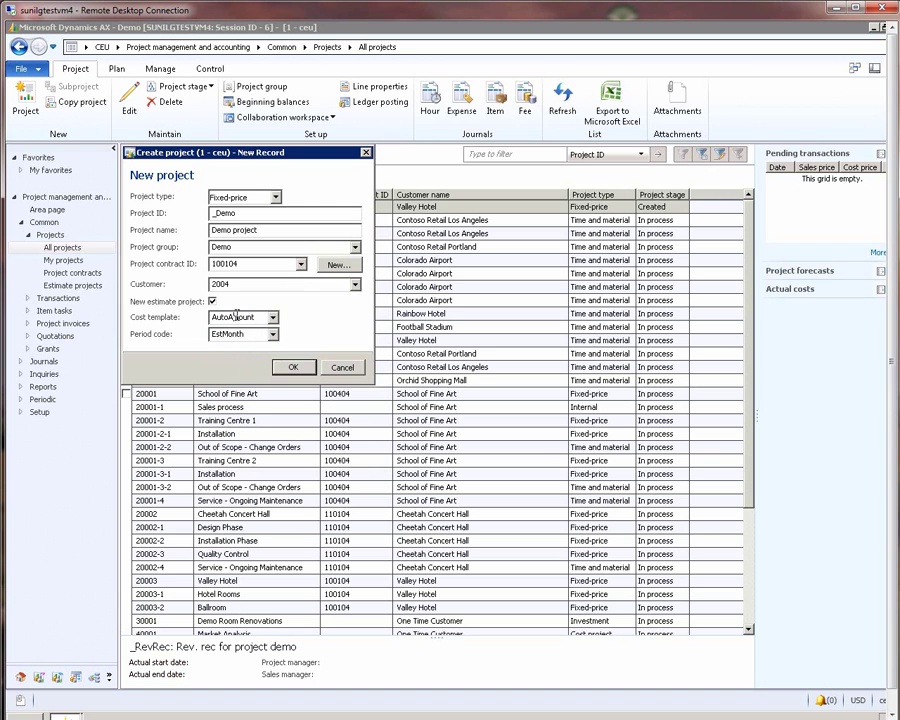
- Review the AutoAmount template's cost lines and the Hour line's categories, then close the estimate template
{"action": "right_click", "coordinate": [237, 317]}
{"action": "left_click", "coordinate": [275, 344]}
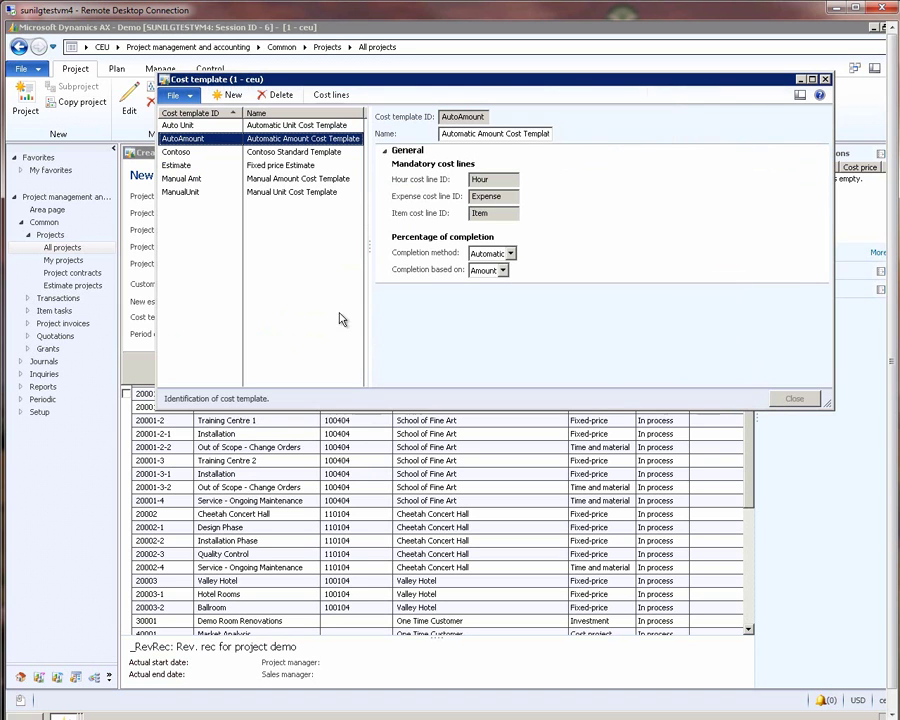
{"action": "left_click", "coordinate": [331, 94]}
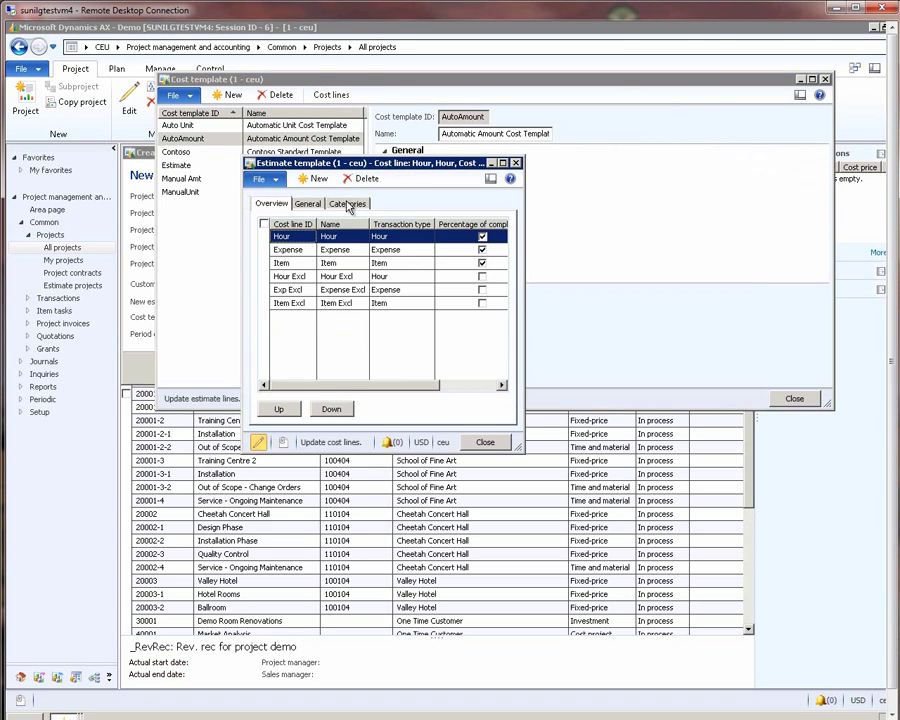
{"action": "left_click", "coordinate": [347, 204]}
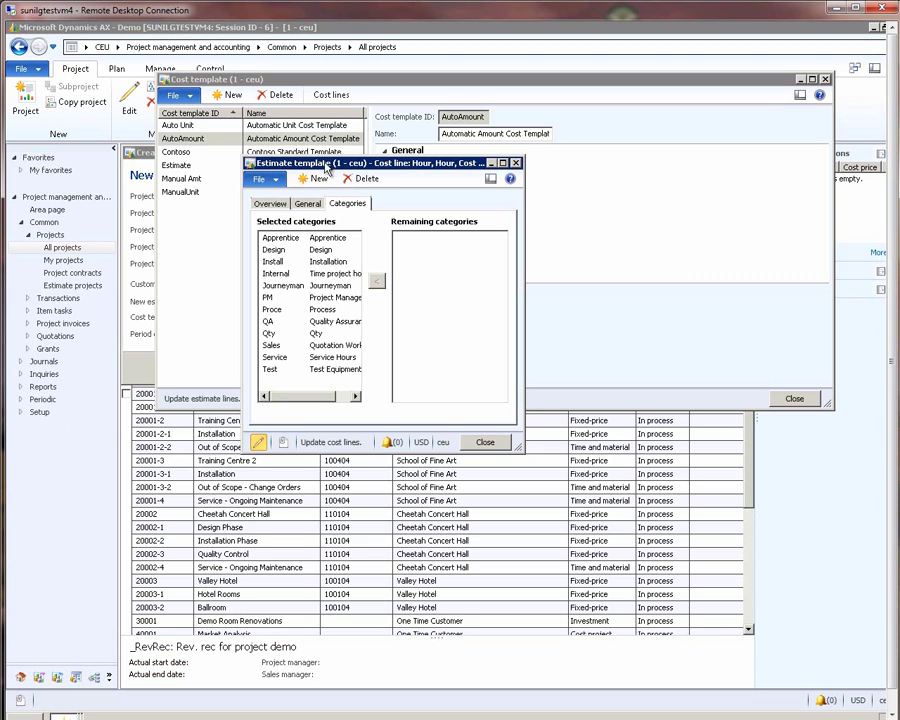
{"action": "left_click_drag", "start_coordinate": [350, 161], "coordinate": [444, 149]}
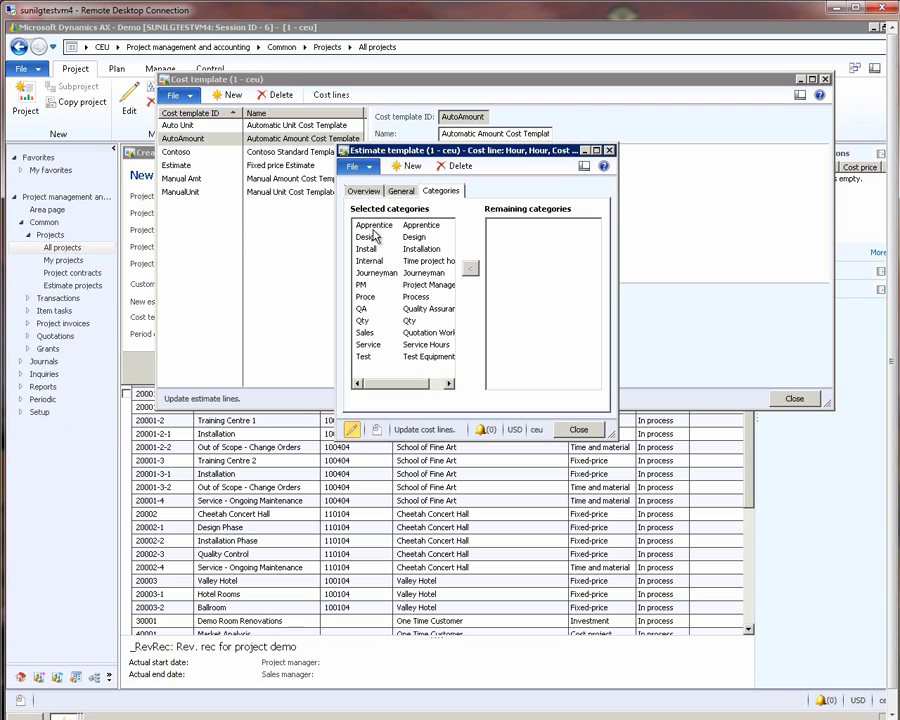
{"action": "left_click", "coordinate": [578, 429]}
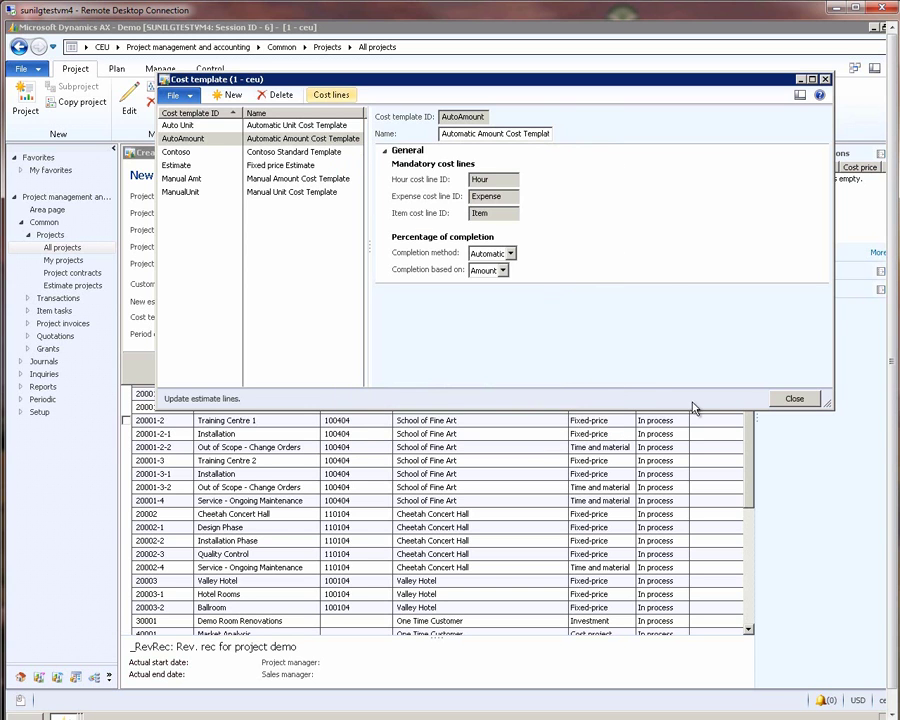
- Create the _Demo project, change its stage to In process, and maximize its form
{"action": "left_click", "coordinate": [794, 398]}
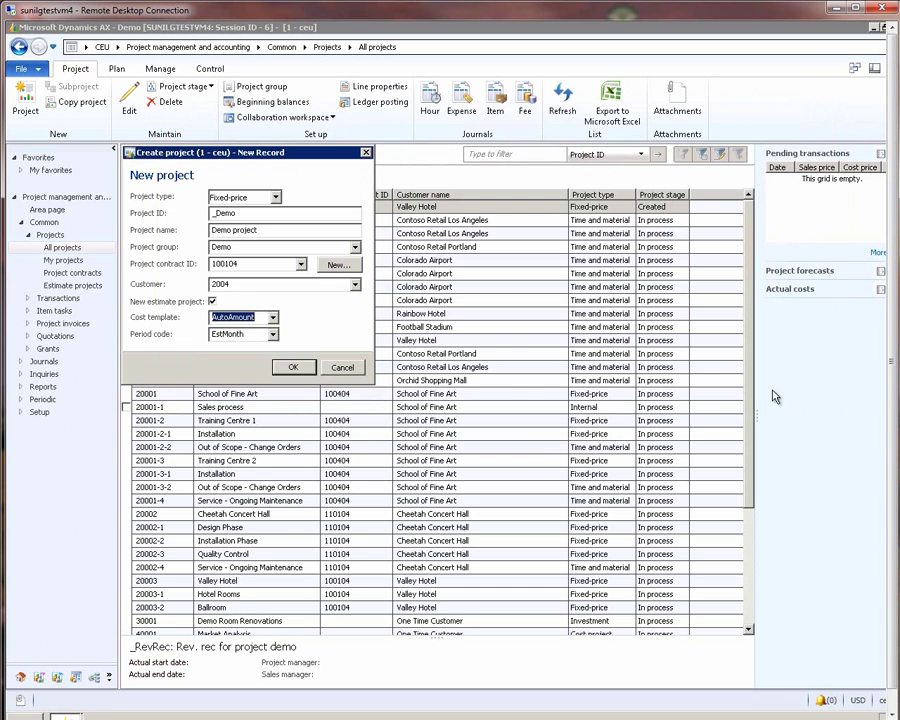
{"action": "left_click", "coordinate": [293, 367]}
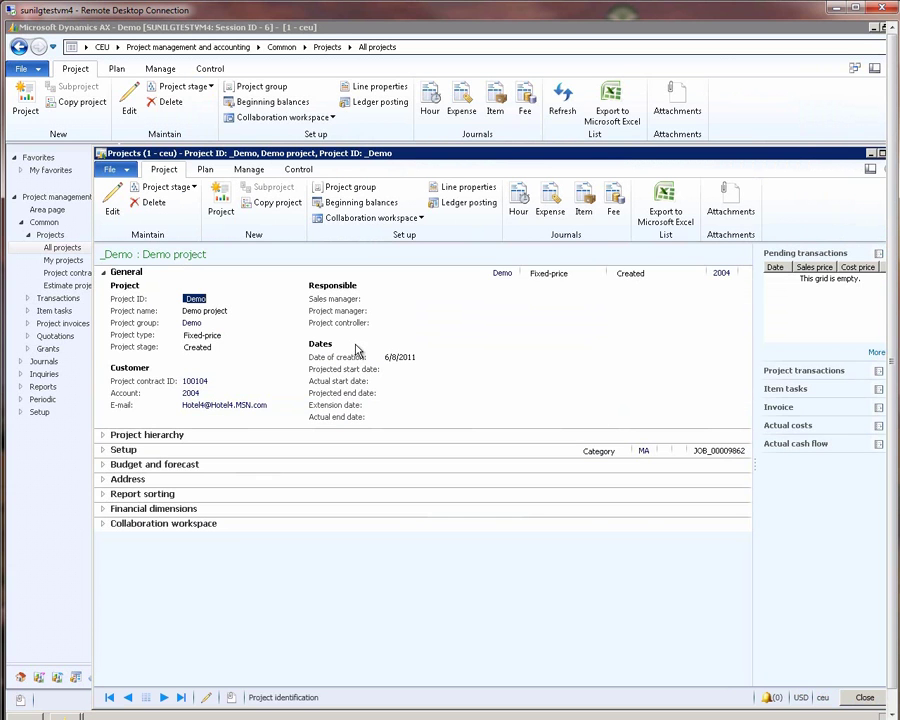
{"action": "left_click", "coordinate": [163, 187]}
{"action": "left_click", "coordinate": [170, 219]}
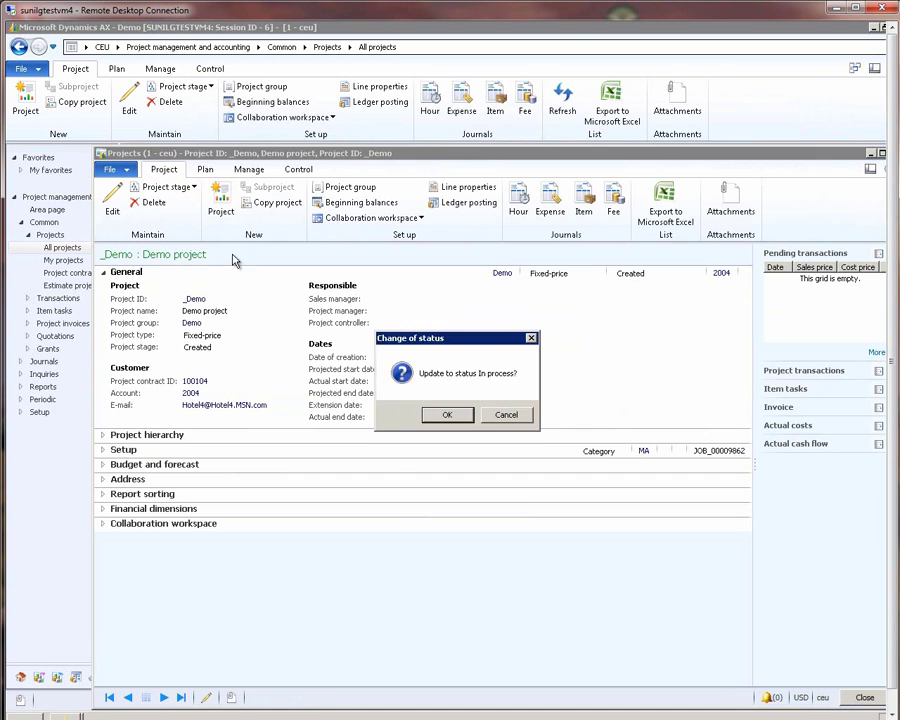
{"action": "left_click", "coordinate": [432, 410]}
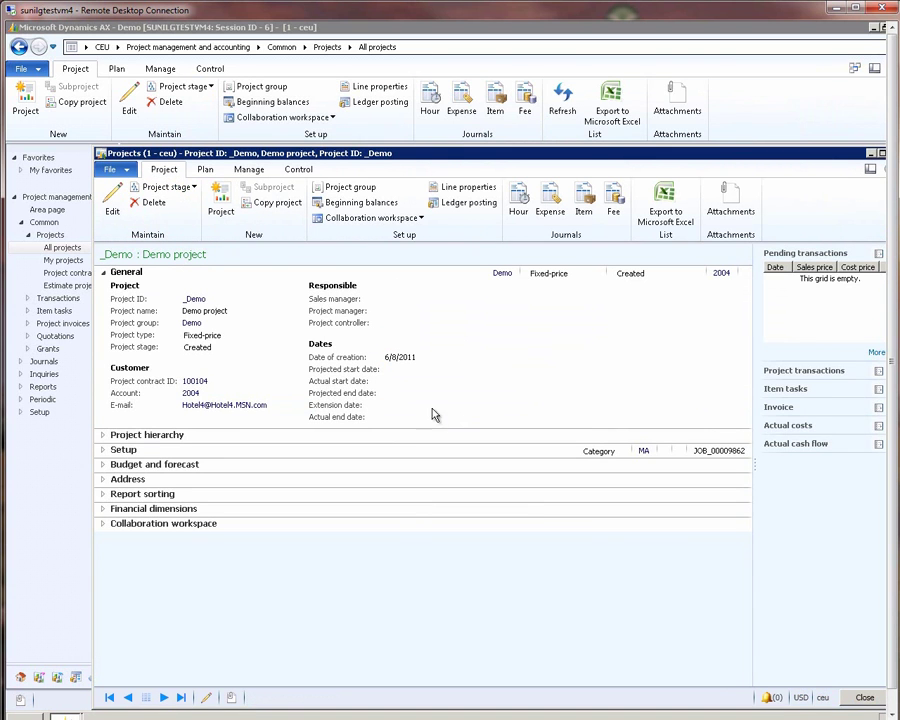
{"action": "double_click", "coordinate": [399, 152]}
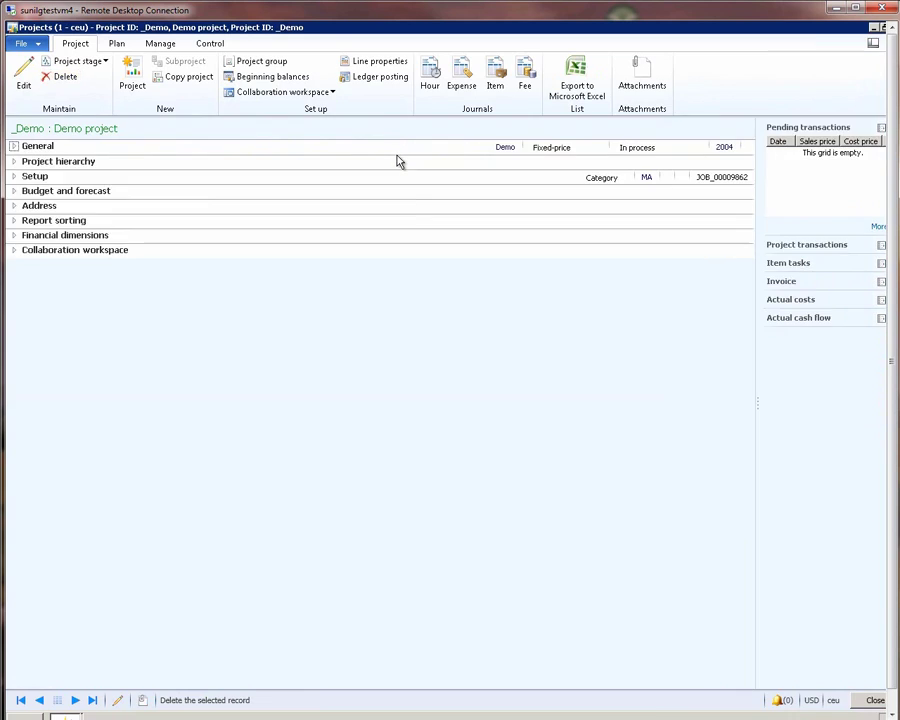
- Add a 100-hour Design hour forecast to _Demo and close Hour forecasts
{"action": "left_click", "coordinate": [117, 45]}
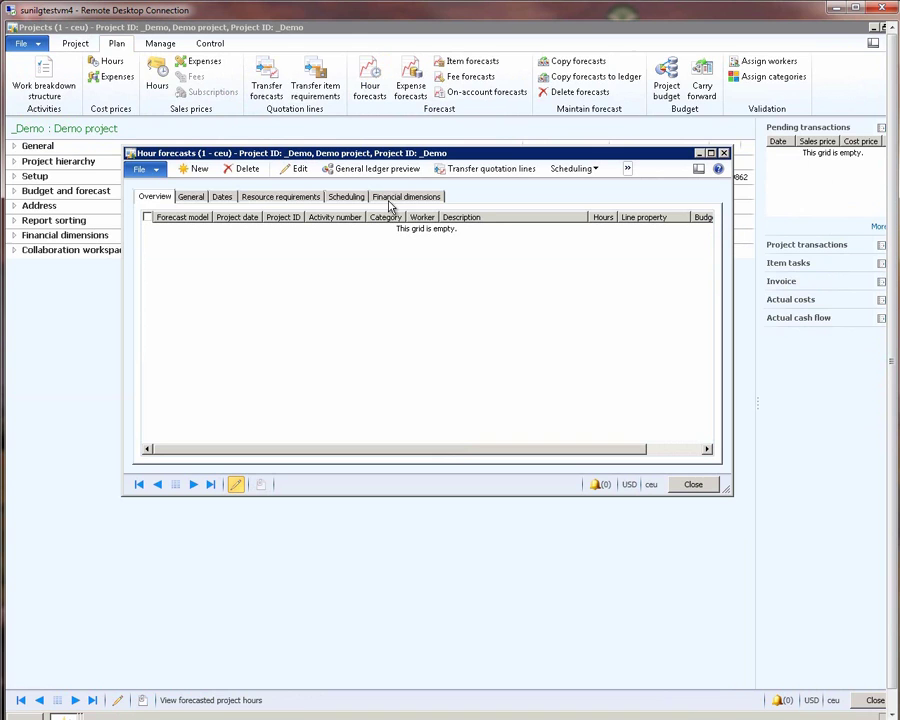
{"action": "left_click", "coordinate": [195, 169]}
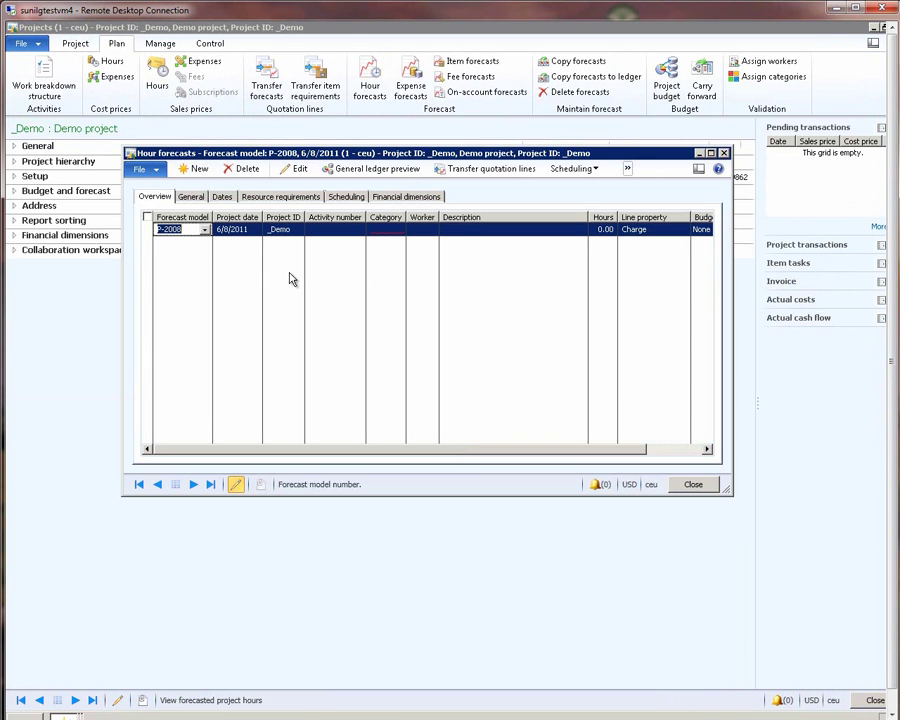
{"action": "left_click", "coordinate": [385, 229]}
{"action": "left_click", "coordinate": [398, 229]}
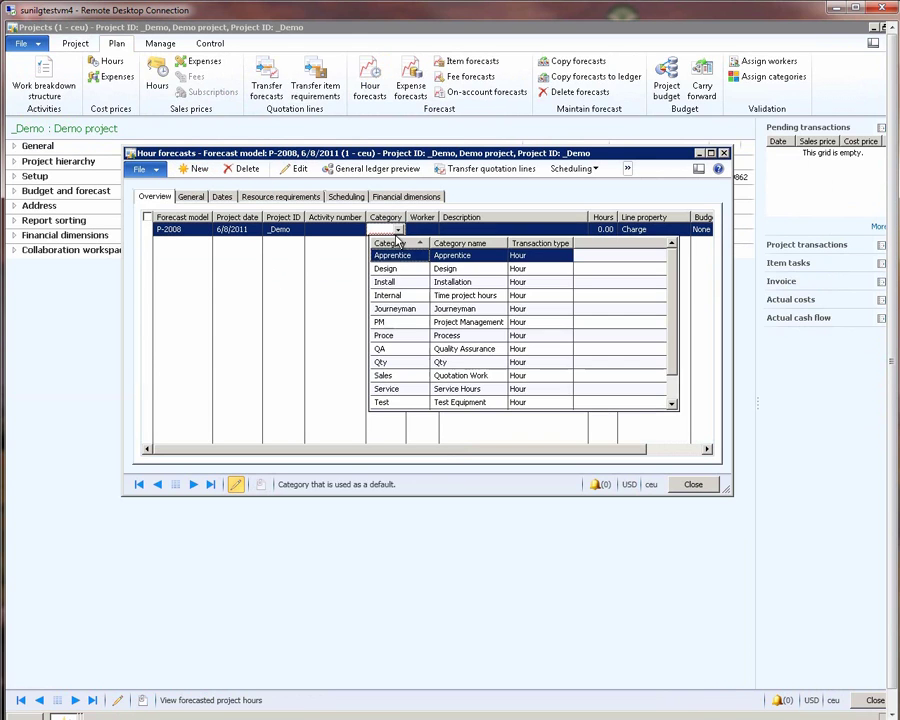
{"action": "left_click", "coordinate": [388, 269]}
{"action": "key", "text": "Tab"}
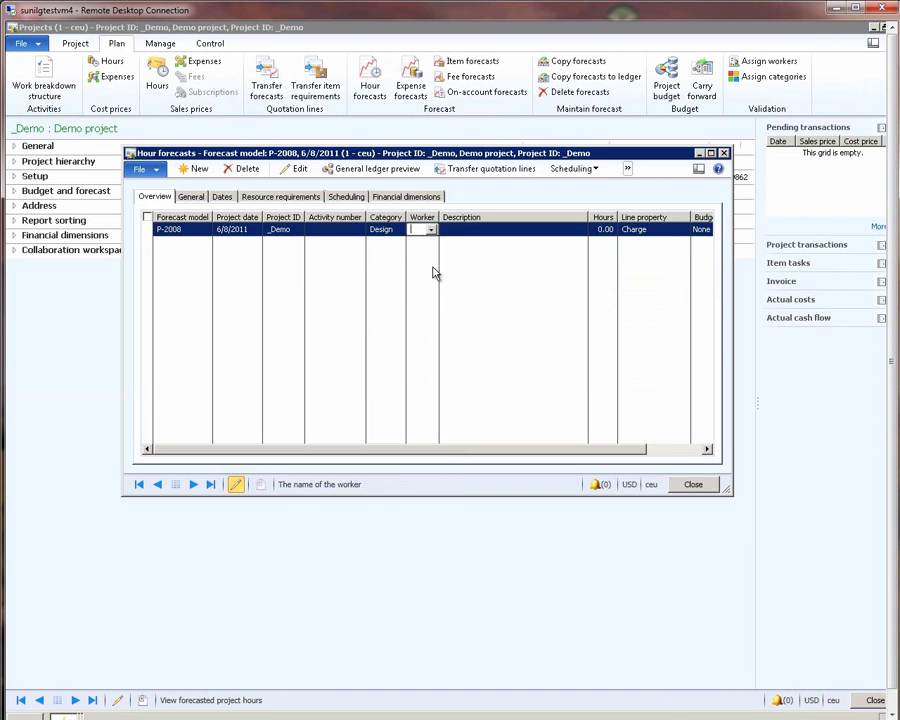
{"action": "key", "text": "Tab"}
{"action": "key", "text": "Tab"}
{"action": "type", "text": "1000"}
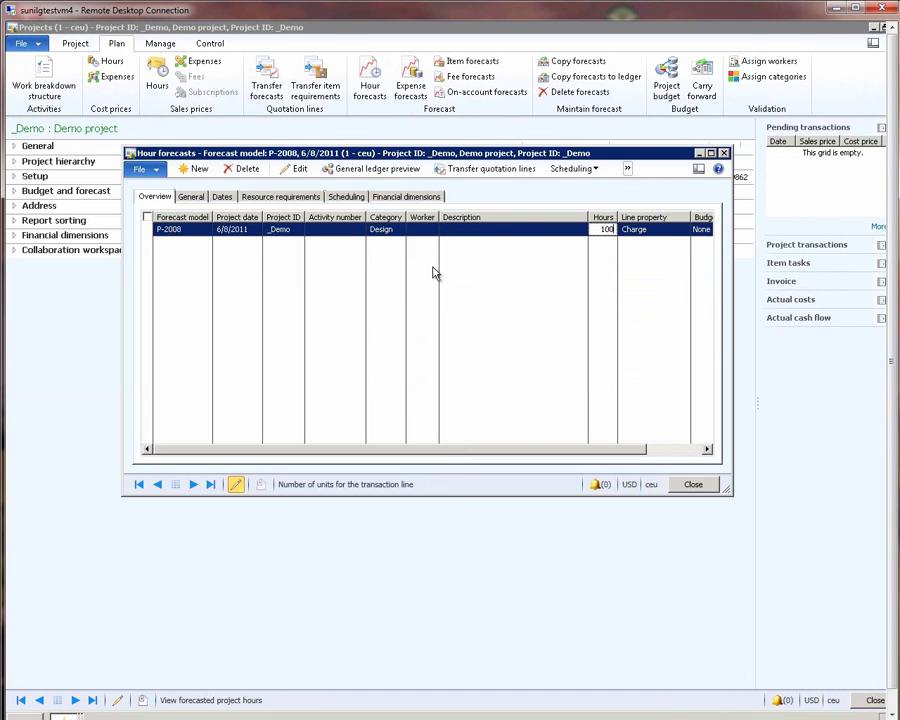
{"action": "key", "text": "Tab"}
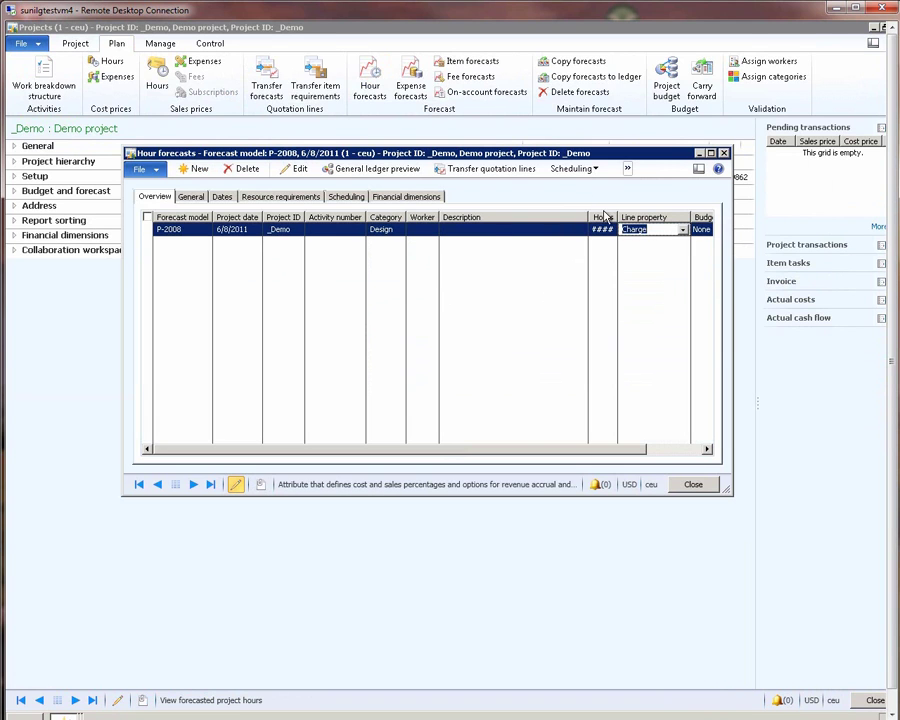
{"action": "double_click", "coordinate": [617, 217]}
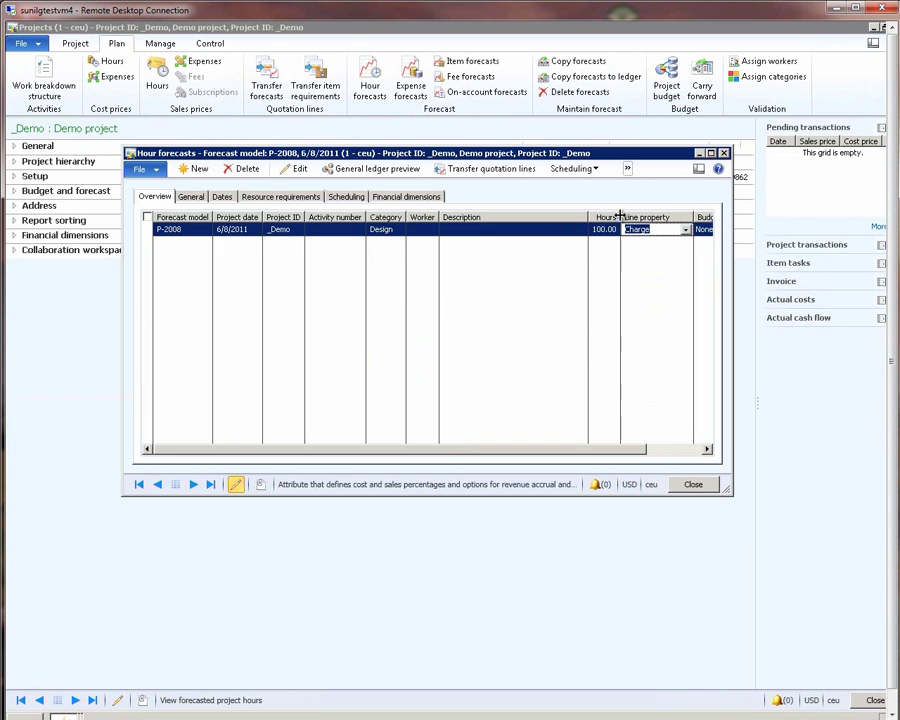
{"action": "left_click", "coordinate": [698, 484]}
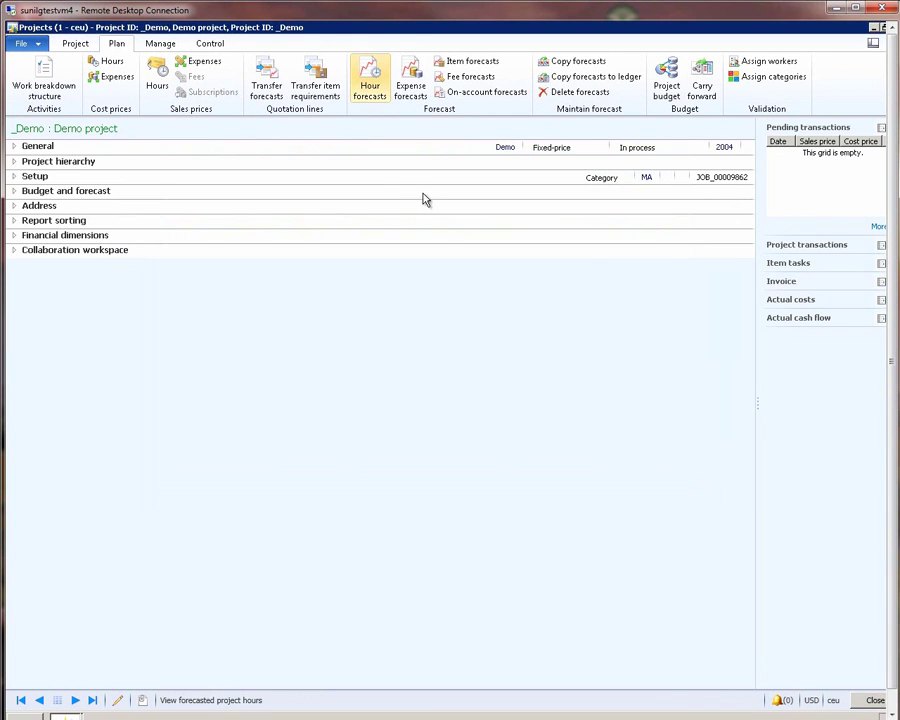
- Add a chargeable 10,000.00 milestone on-account transaction to _Demo and close the on-account window
{"action": "left_click", "coordinate": [160, 44]}
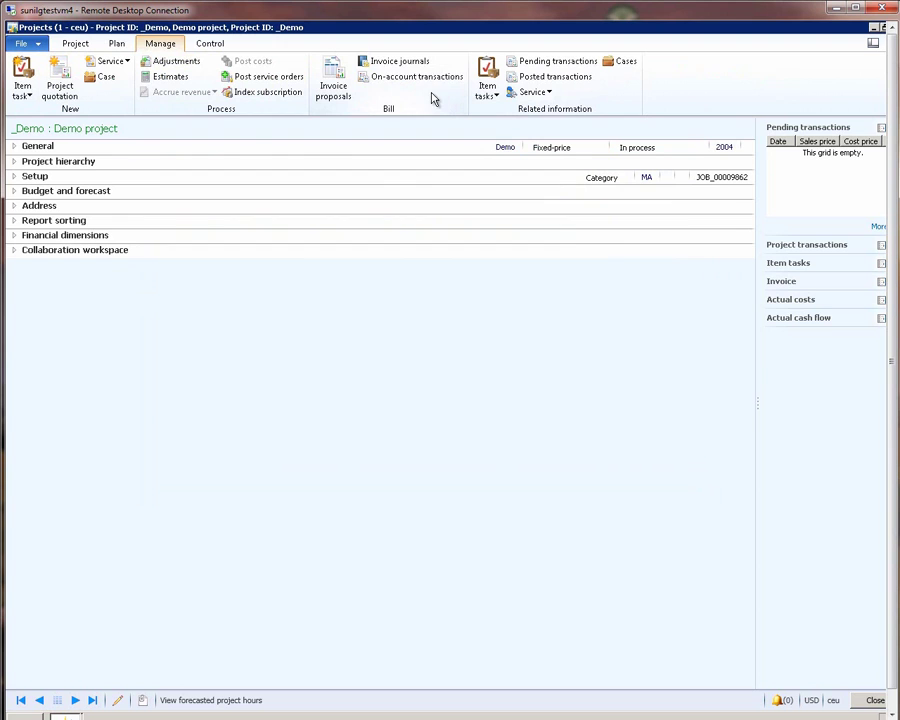
{"action": "left_click", "coordinate": [395, 77]}
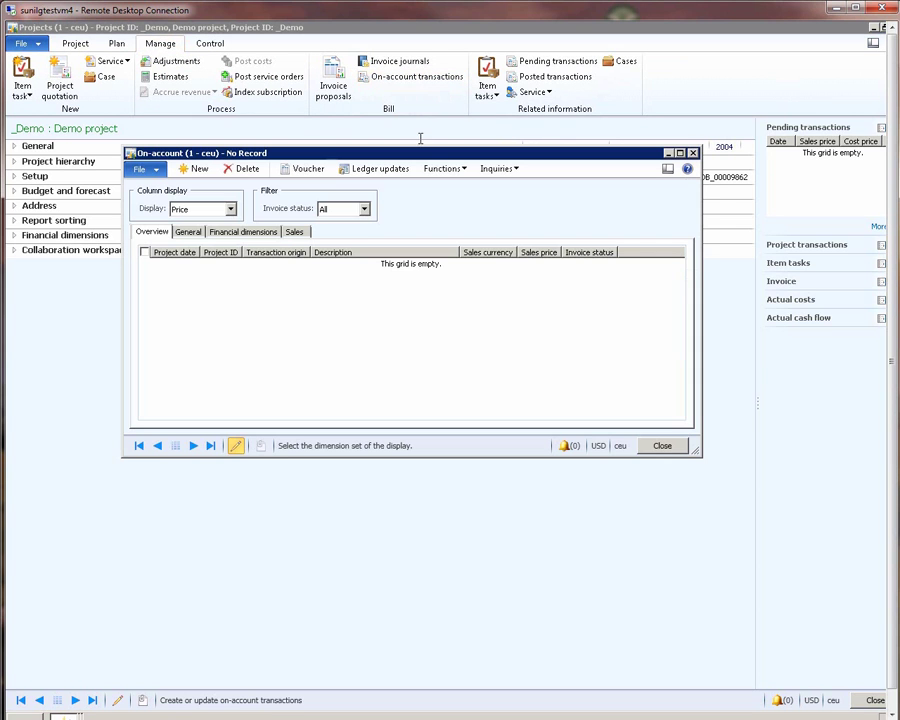
{"action": "left_click", "coordinate": [193, 170]}
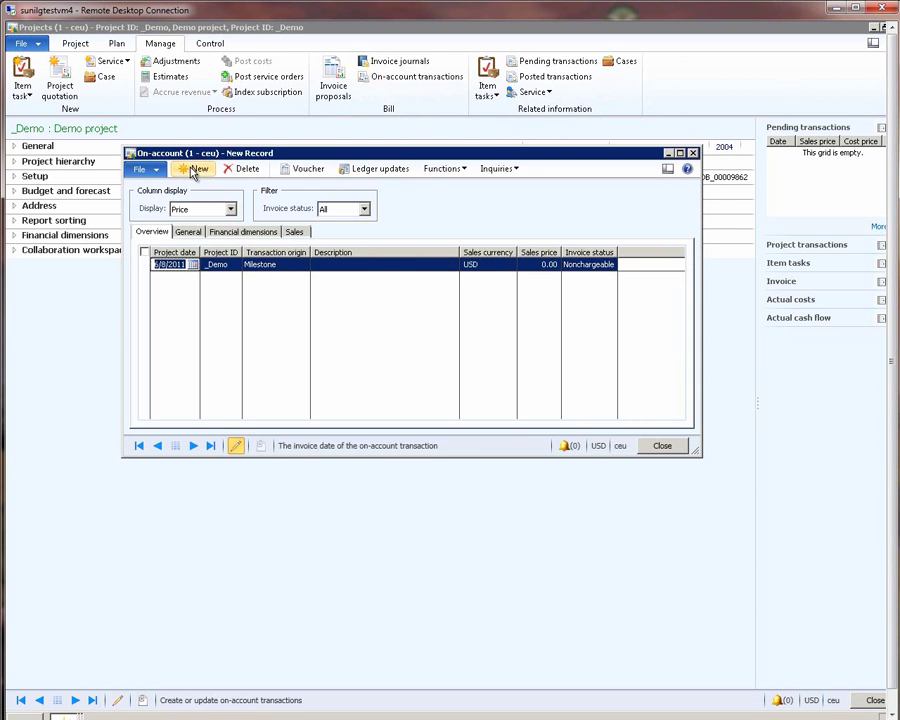
{"action": "left_click", "coordinate": [541, 264]}
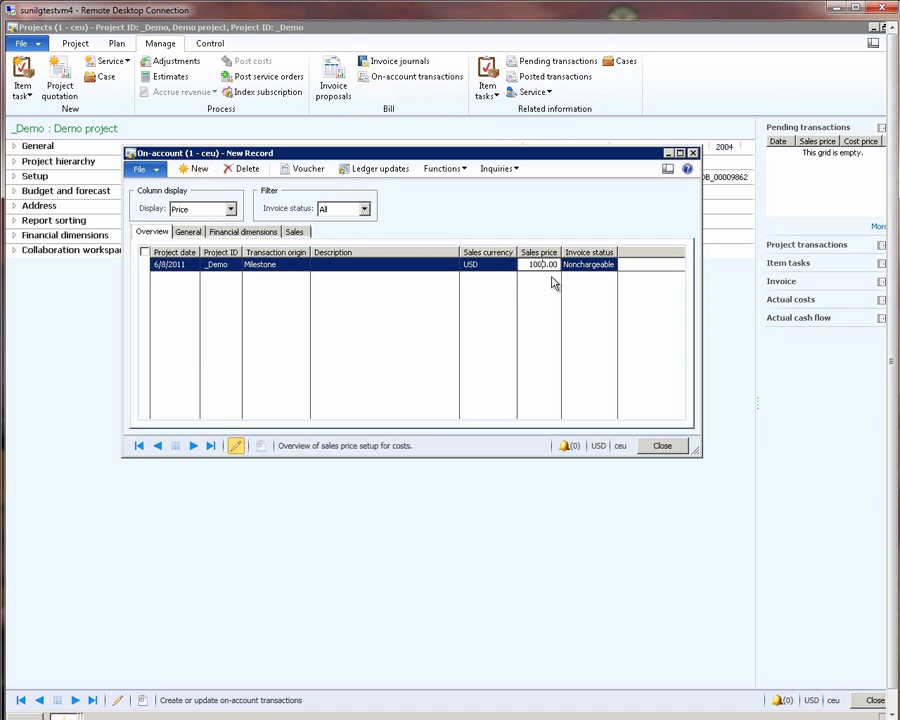
{"action": "key", "text": "Tab"}
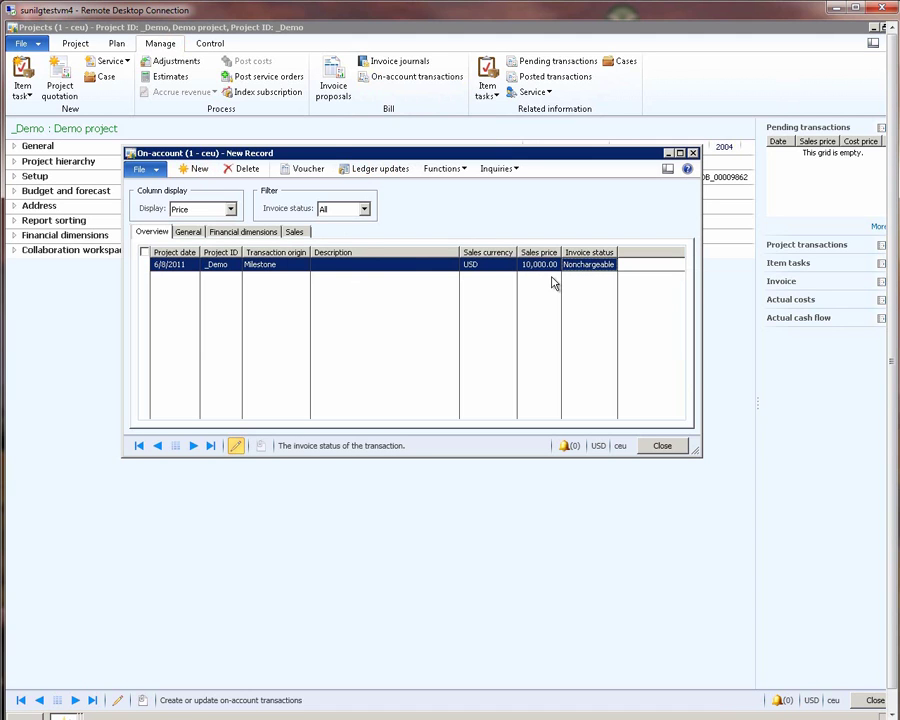
{"action": "key", "text": "c"}
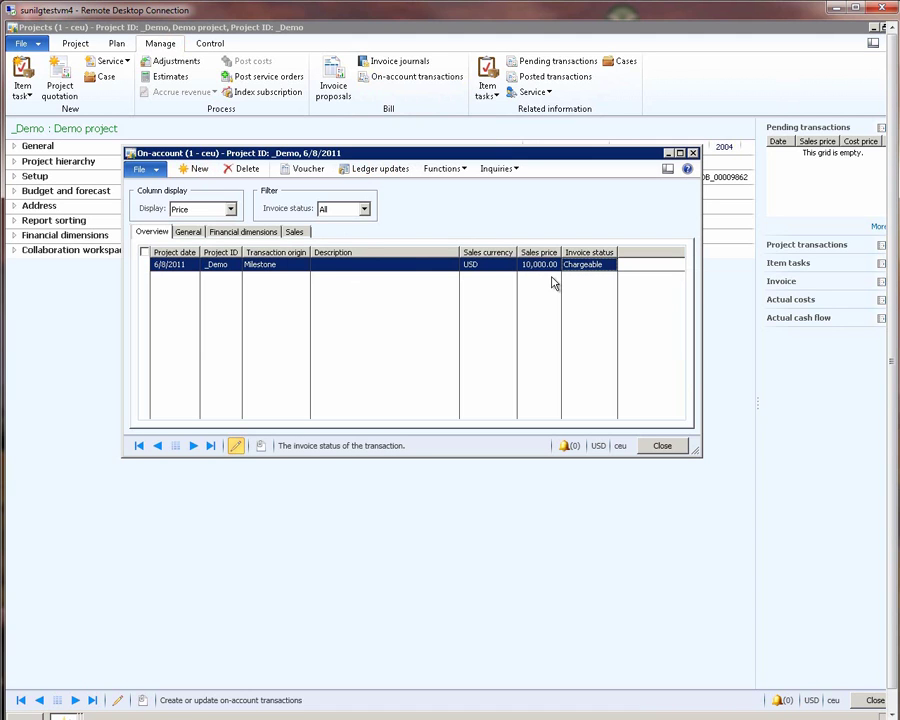
{"action": "left_click", "coordinate": [662, 446]}
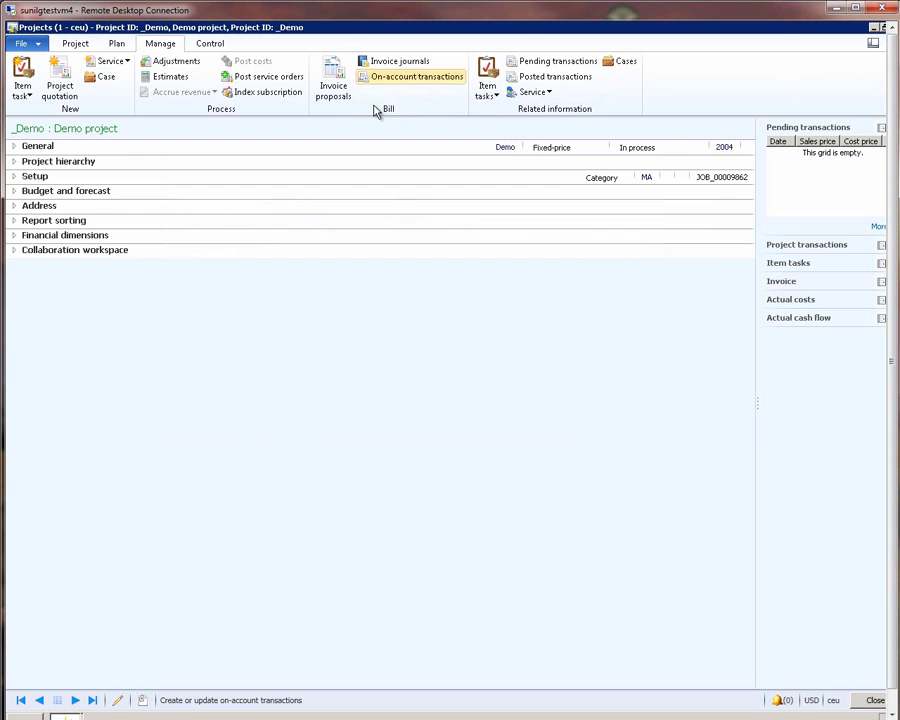
- Enter 10 Design hours on a _Demo hour journal line and save it
{"action": "left_click", "coordinate": [76, 46]}
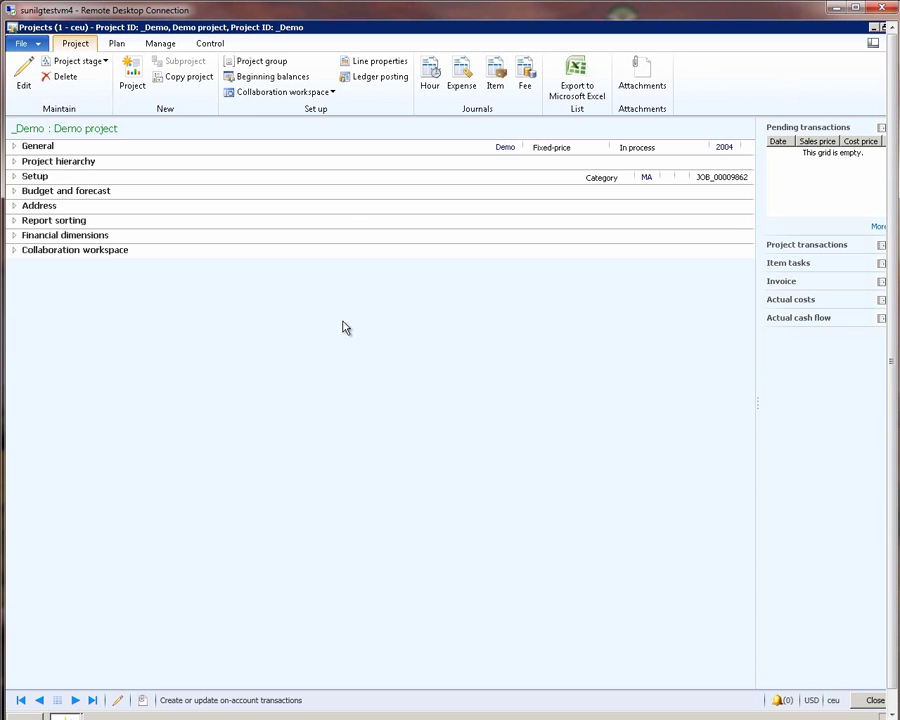
{"action": "left_click", "coordinate": [429, 78]}
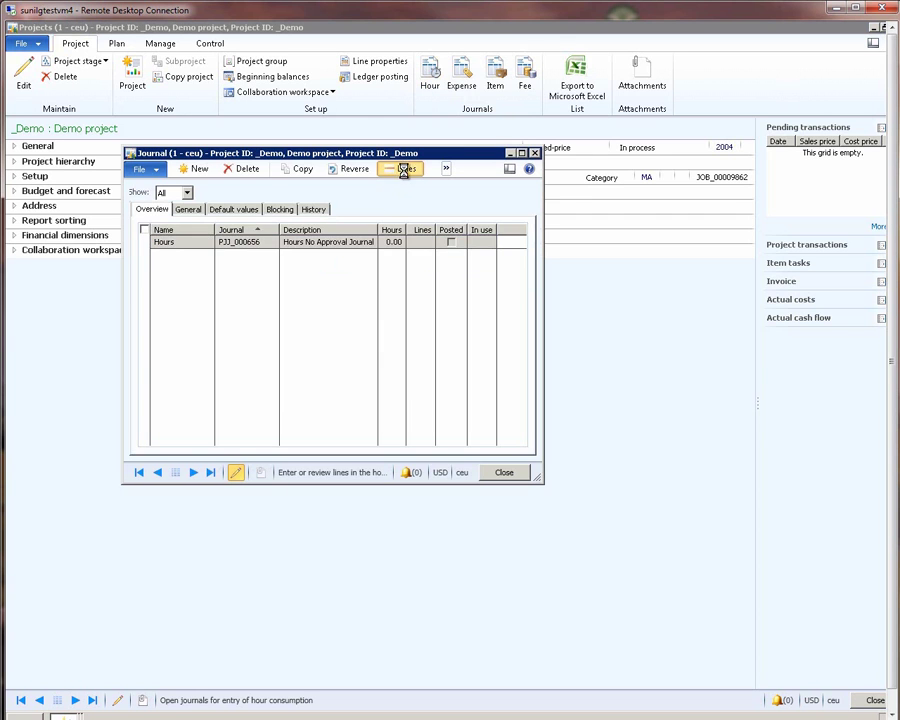
{"action": "left_click", "coordinate": [406, 168]}
{"action": "left_click", "coordinate": [530, 260]}
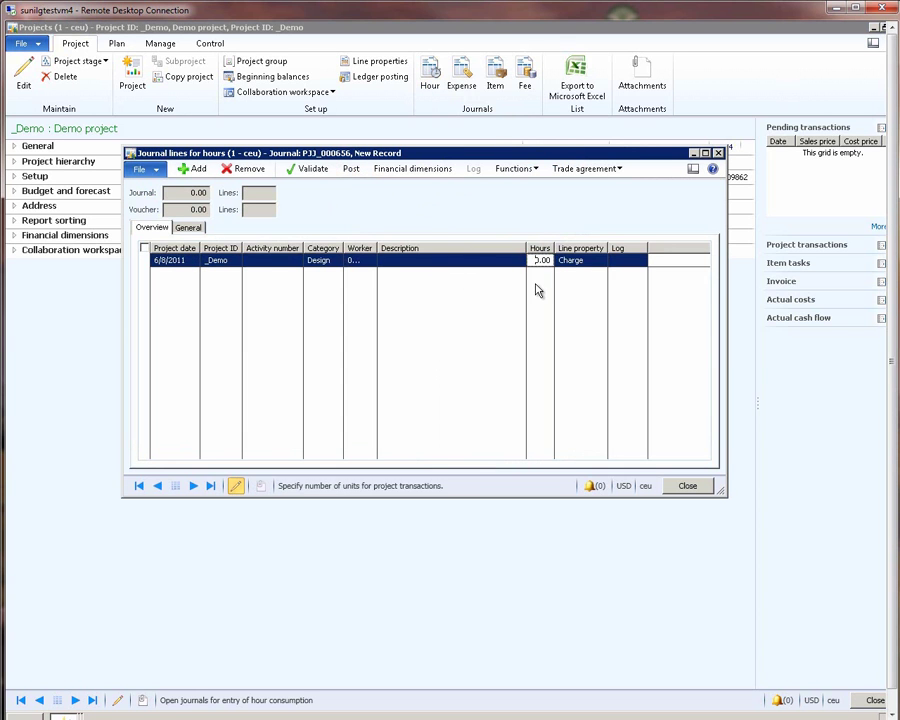
{"action": "type", "text": "10"}
{"action": "key", "text": "Tab"}
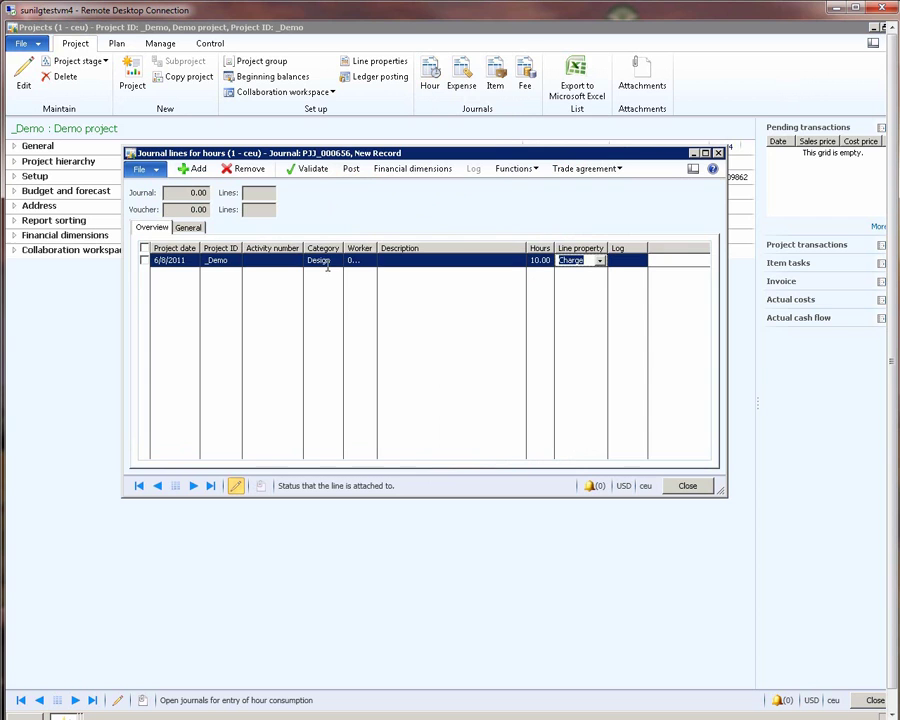
{"action": "key", "text": "ctrl+s"}
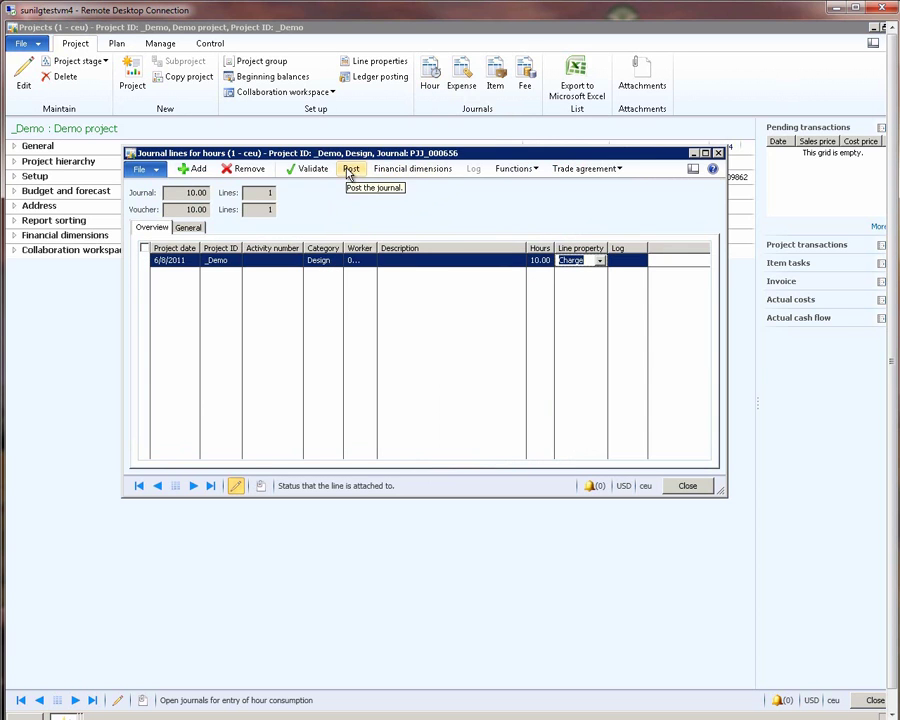
- Post hour journal PJJ_000656 and close the Infolog, journal lines and journal list
{"action": "left_click", "coordinate": [352, 172]}
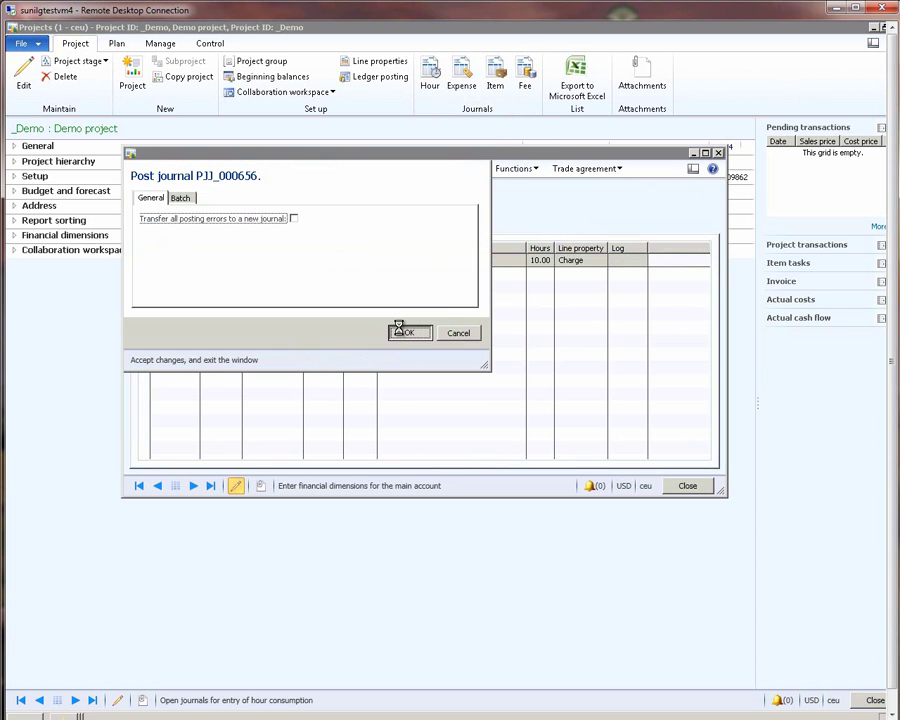
{"action": "left_click", "coordinate": [401, 331]}
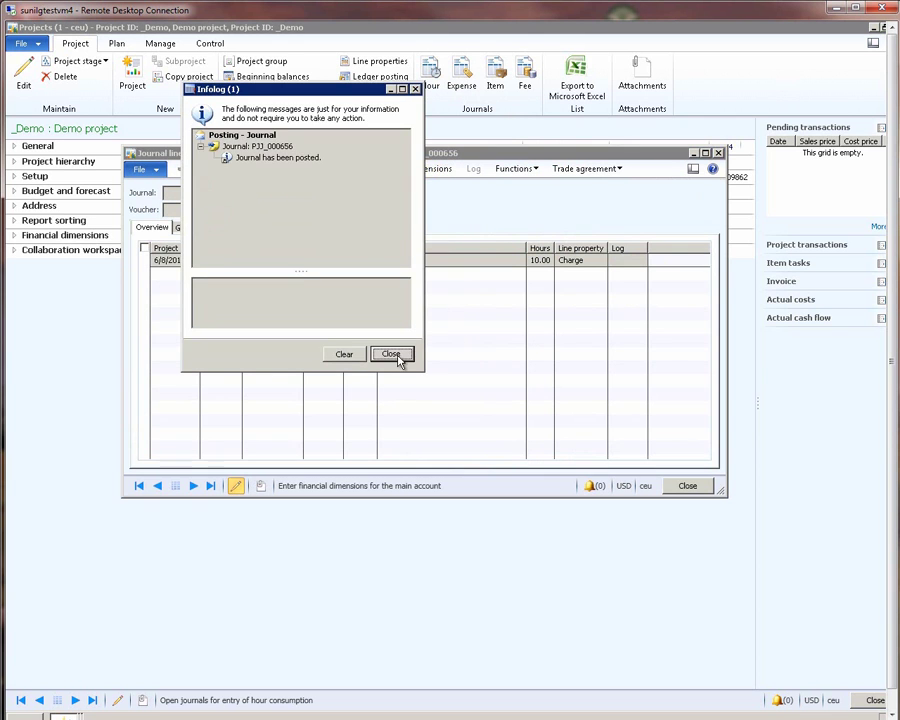
{"action": "left_click", "coordinate": [394, 355]}
{"action": "left_click", "coordinate": [686, 486]}
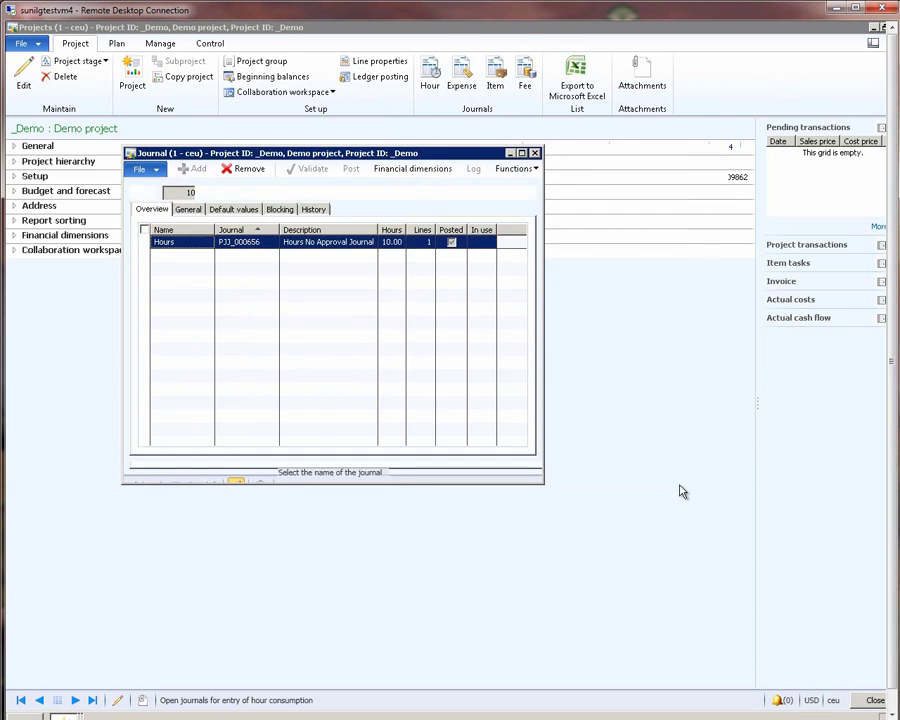
{"action": "left_click", "coordinate": [490, 472]}
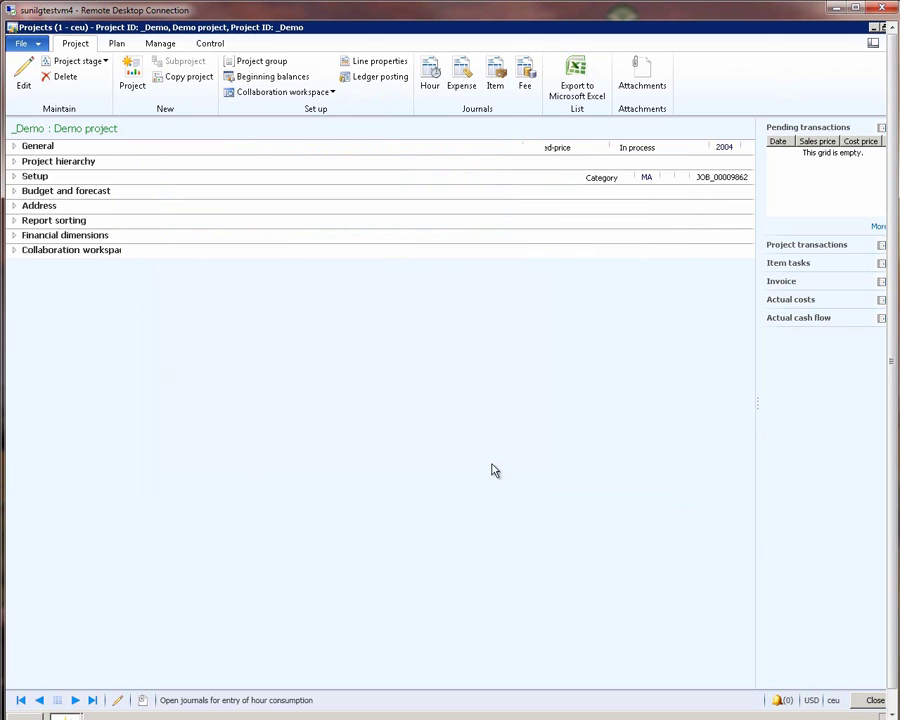
{"action": "left_click", "coordinate": [160, 45]}
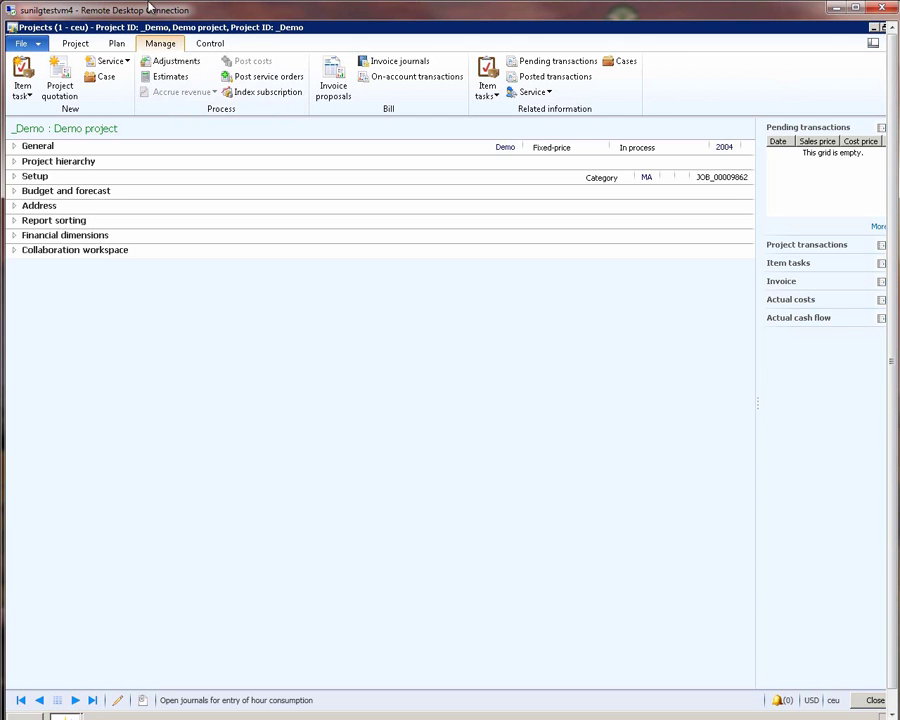
{"action": "left_click", "coordinate": [78, 43]}
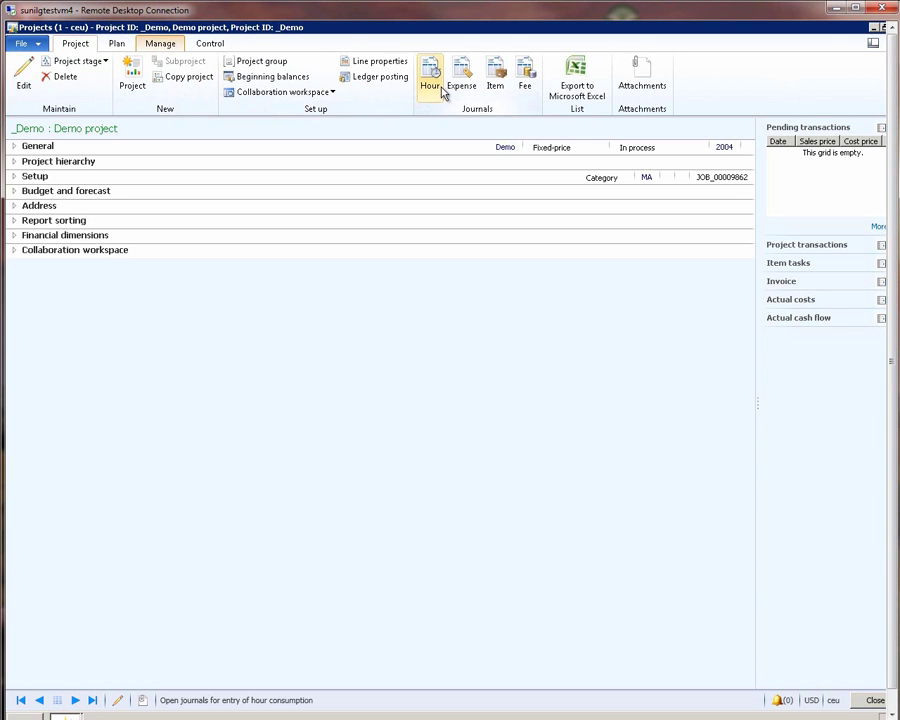
{"action": "left_click", "coordinate": [117, 44]}
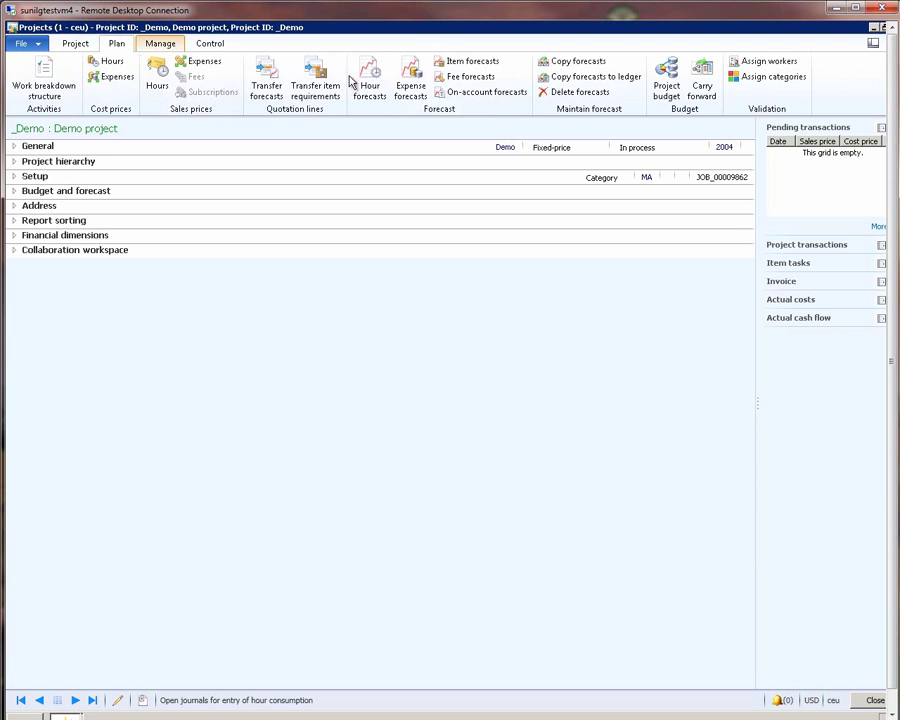
{"action": "left_click", "coordinate": [370, 82]}
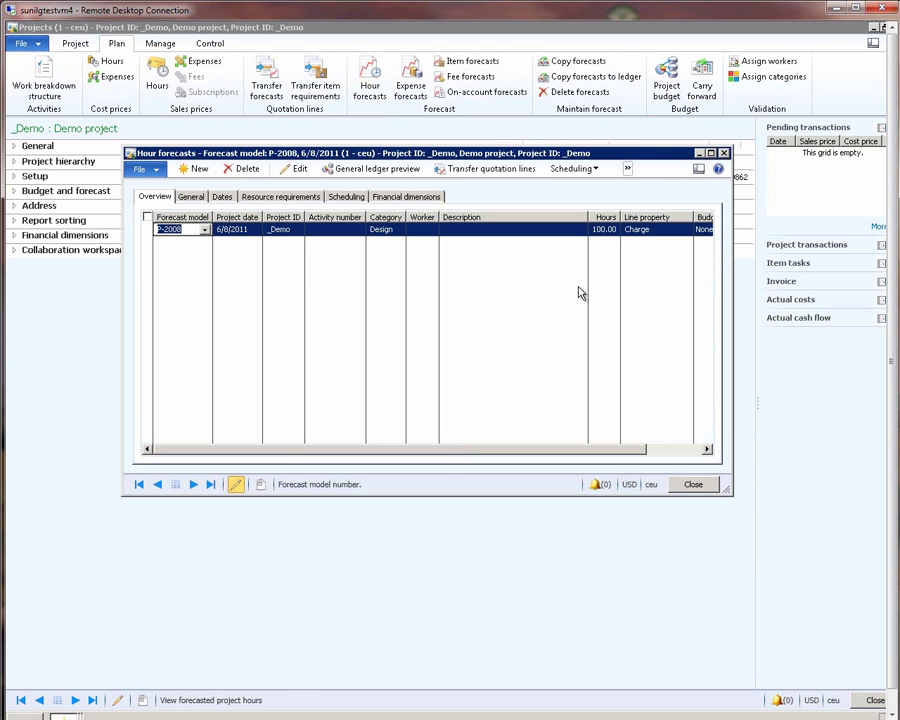
{"action": "left_click", "coordinate": [694, 484]}
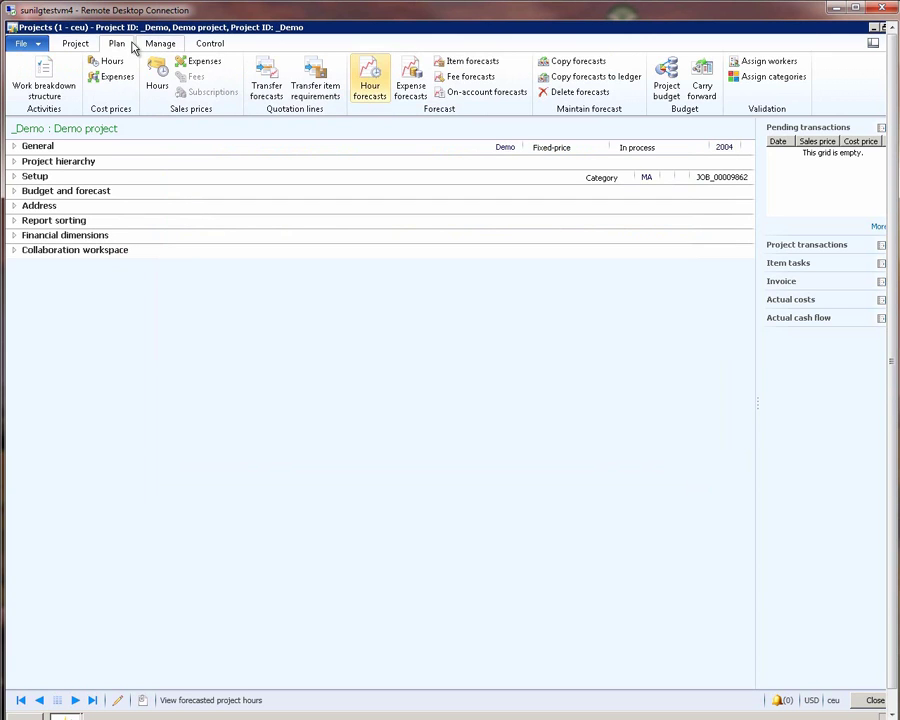
{"action": "left_click", "coordinate": [166, 44]}
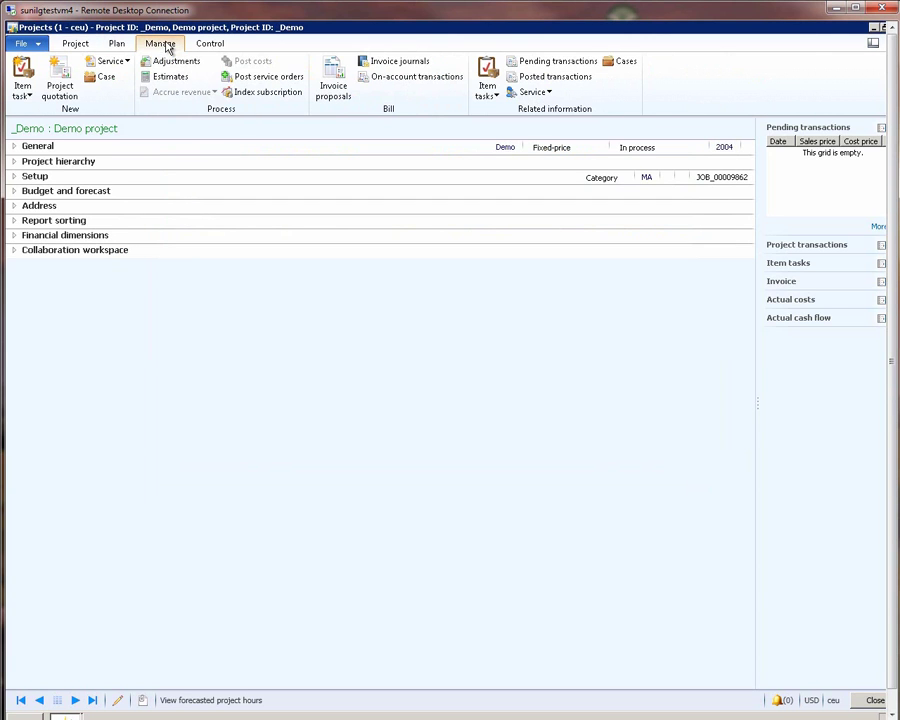
- Check _Demo's posted hour line: 450.00 total cost, 1,000.00 total sales, 45.00 and 100.00 prices
{"action": "left_click", "coordinate": [572, 80]}
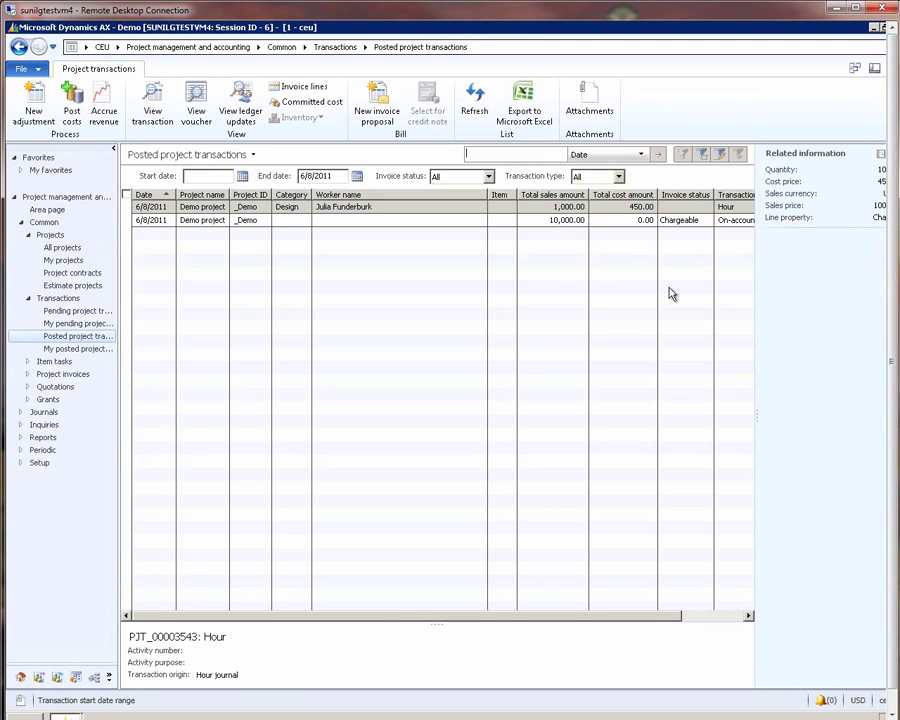
{"action": "left_click", "coordinate": [640, 208]}
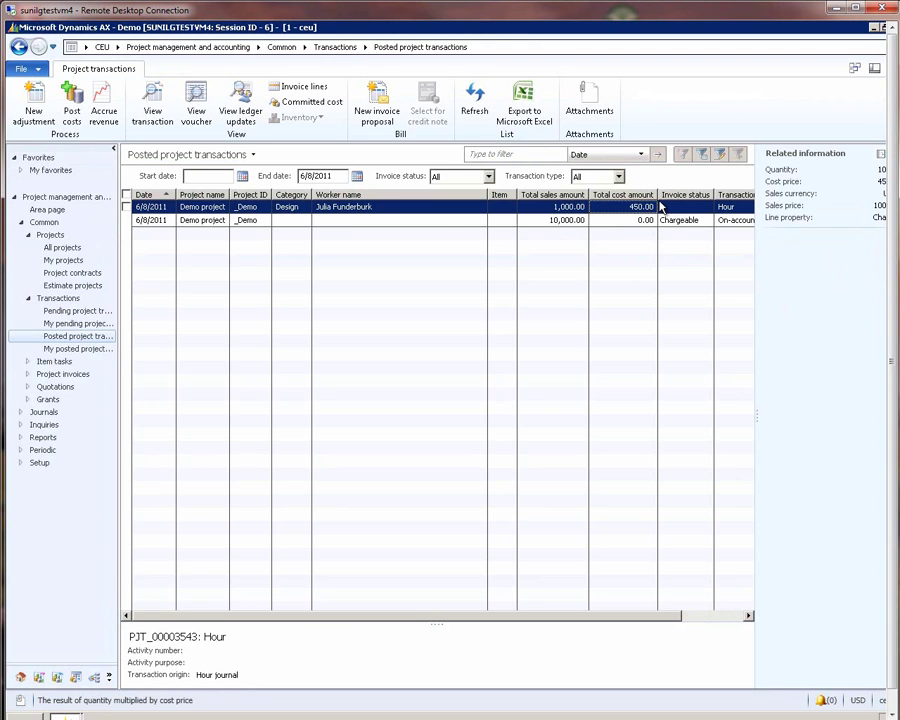
{"action": "left_click", "coordinate": [555, 208]}
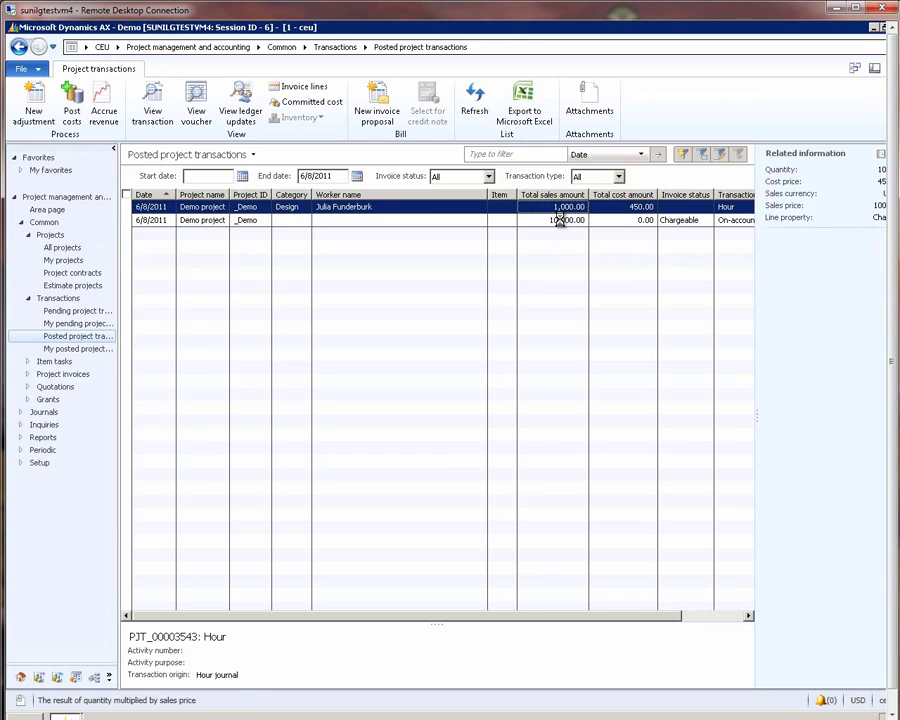
{"action": "left_click", "coordinate": [476, 266]}
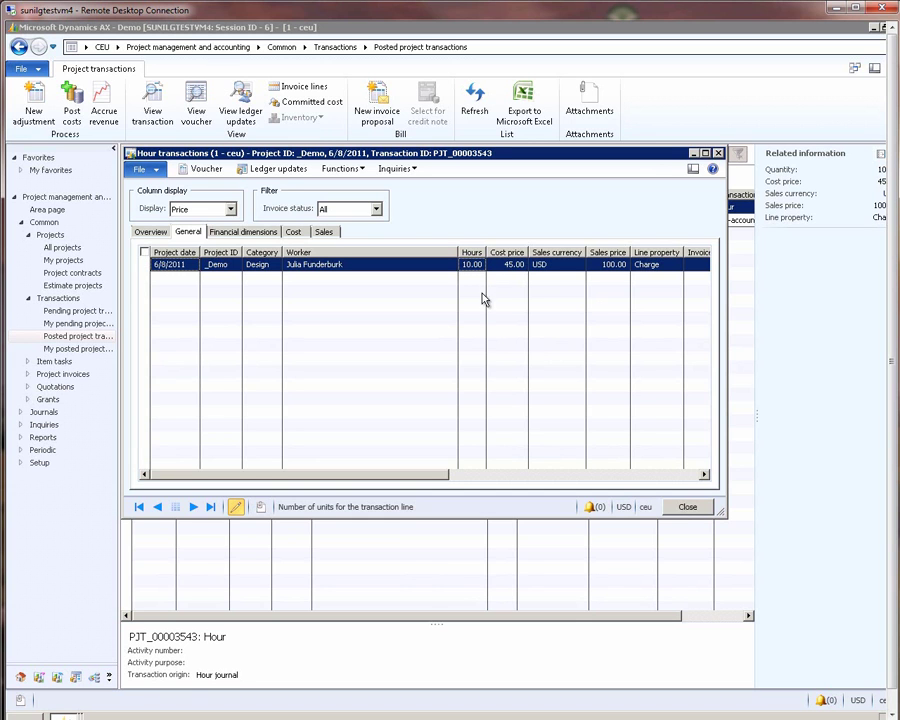
- Close the hour transaction details and select _Demo in the All projects list
{"action": "left_click", "coordinate": [687, 507]}
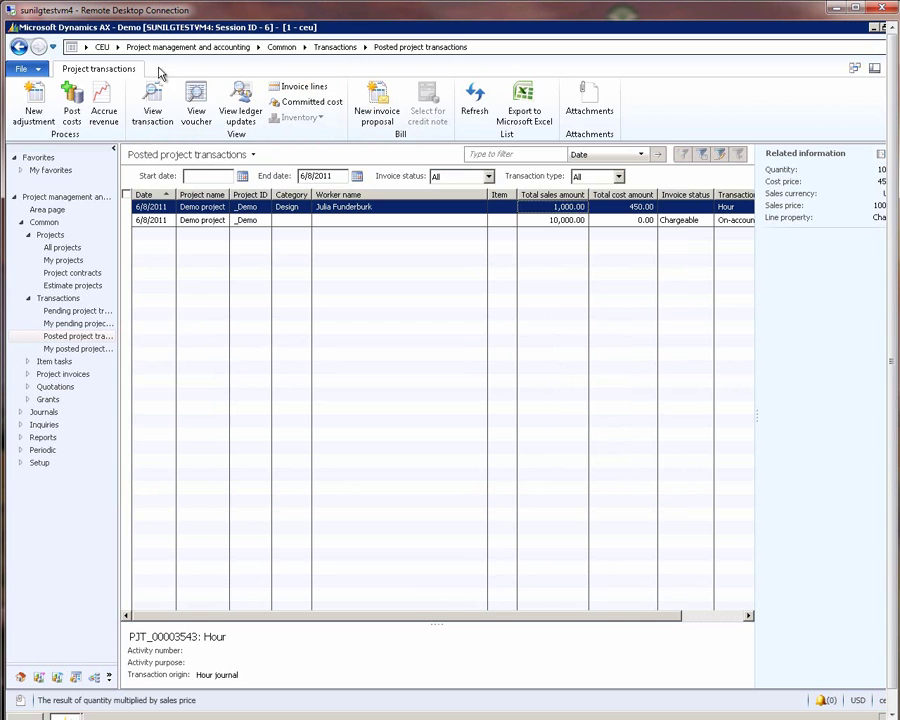
{"action": "left_click", "coordinate": [17, 45]}
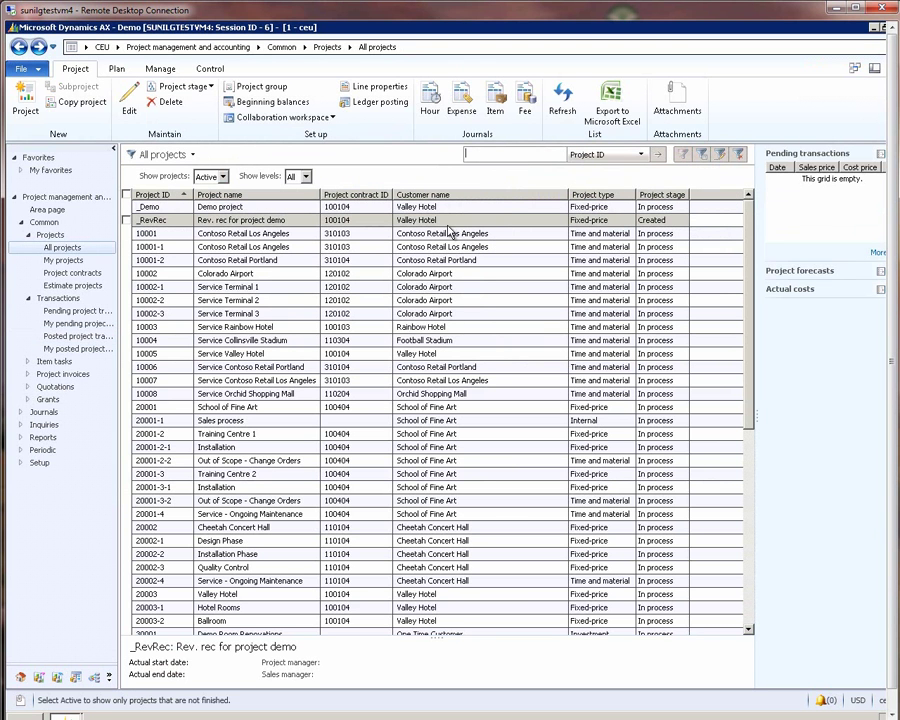
{"action": "left_click", "coordinate": [265, 206]}
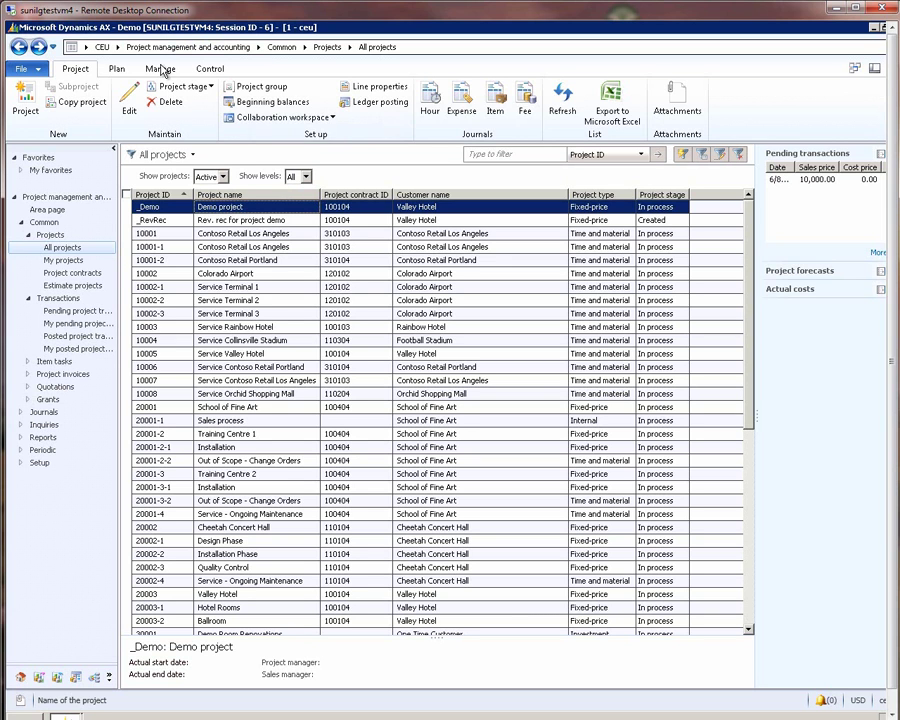
- Review _Demo's 10,000.00 chargeable milestone on-account transaction, leaving it unchanged
{"action": "left_click", "coordinate": [162, 70]}
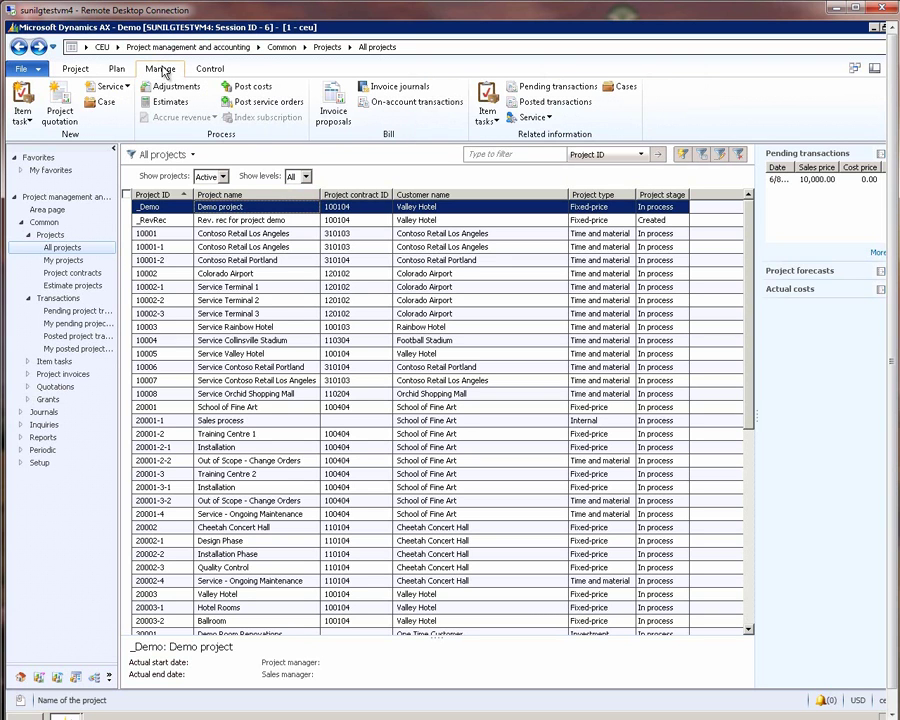
{"action": "left_click", "coordinate": [401, 108]}
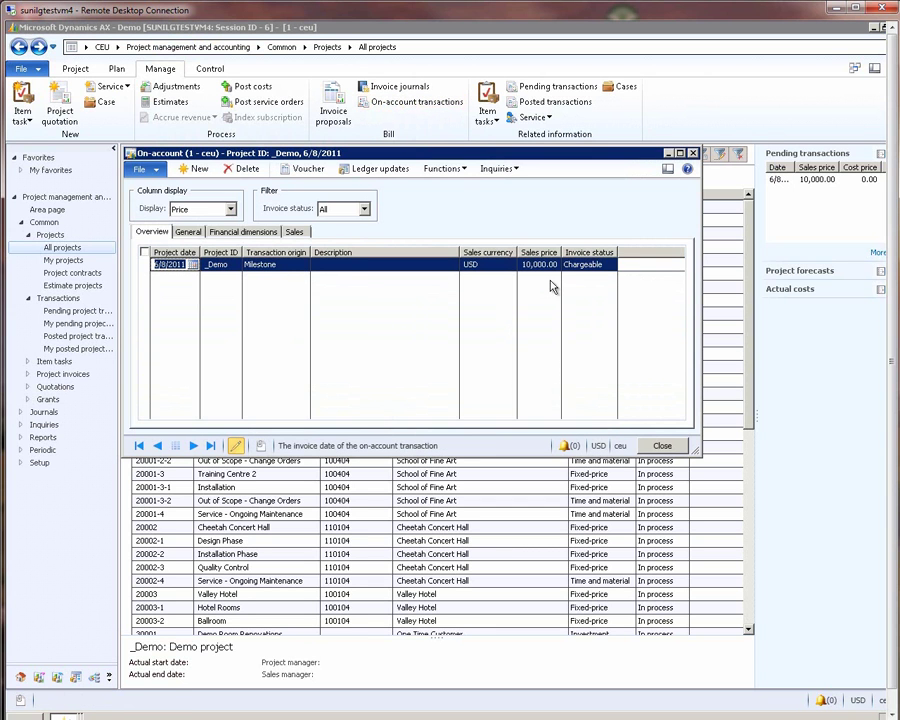
{"action": "left_click", "coordinate": [540, 264]}
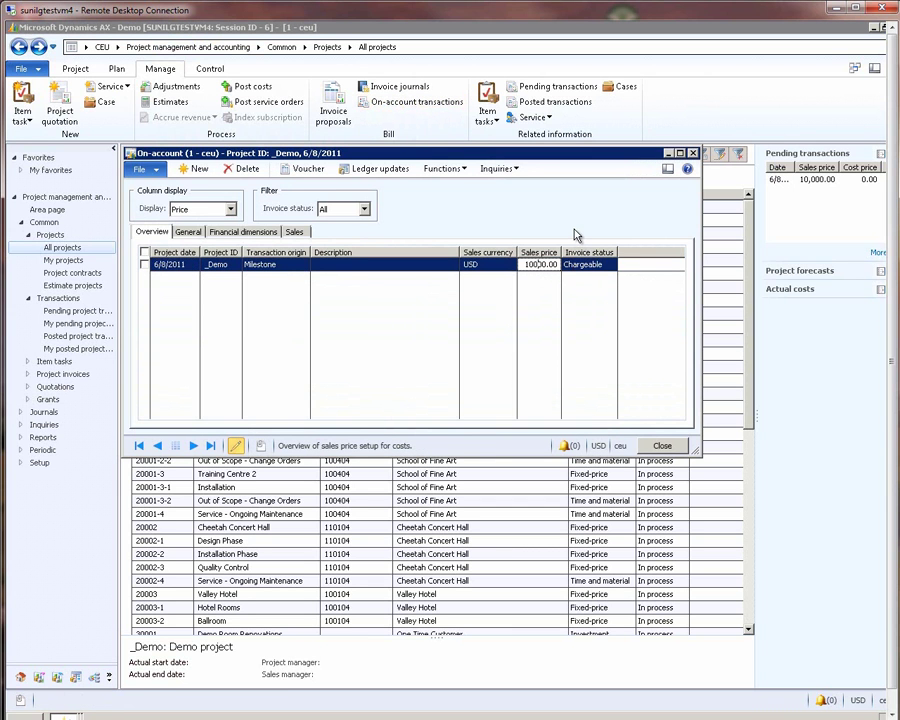
{"action": "key", "text": "ctrl+a"}
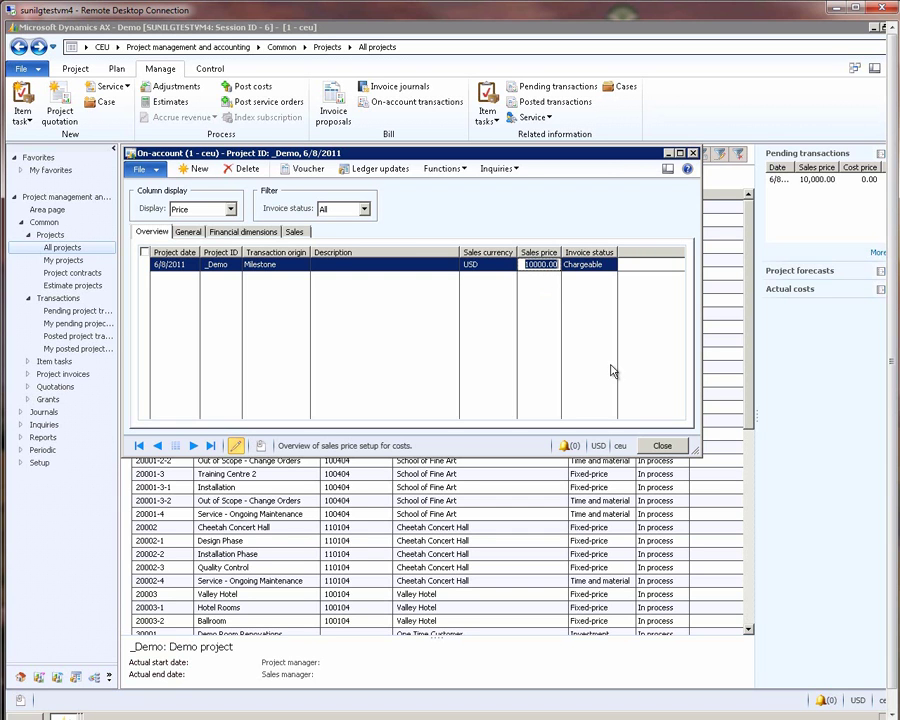
{"action": "left_click", "coordinate": [662, 445]}
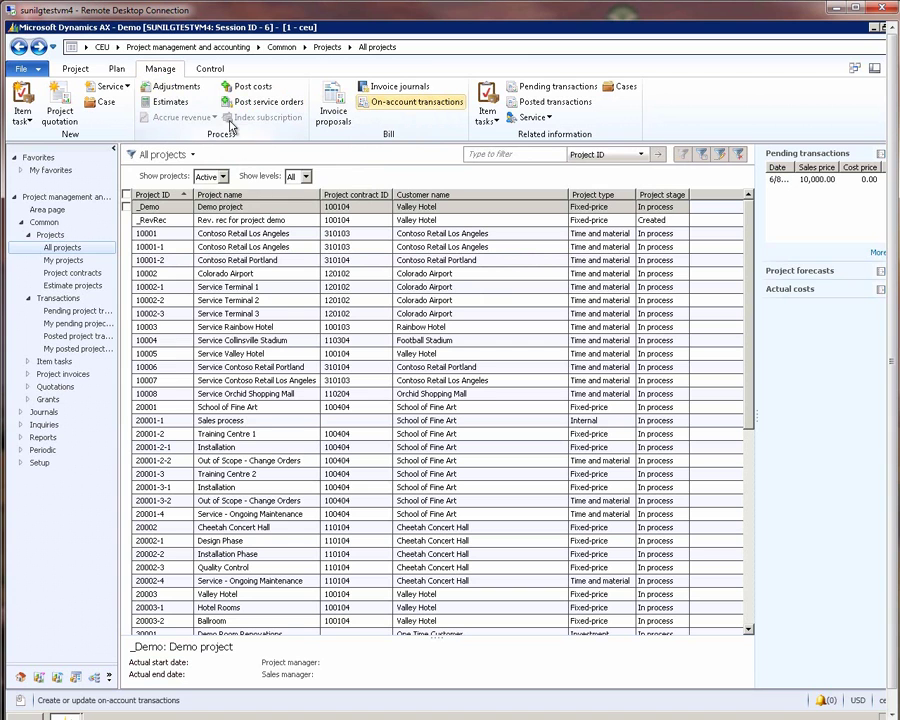
- Create a 6/30/2011 _Demo estimate with Total budget - actual cost to complete and forecast model P-2008
{"action": "left_click", "coordinate": [167, 105]}
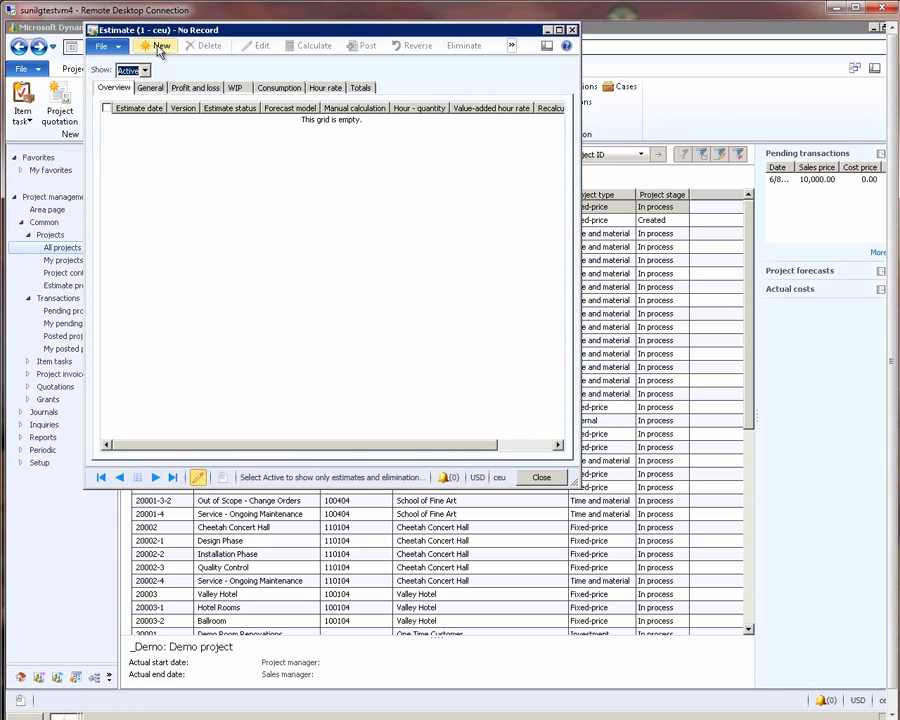
{"action": "left_click", "coordinate": [158, 47]}
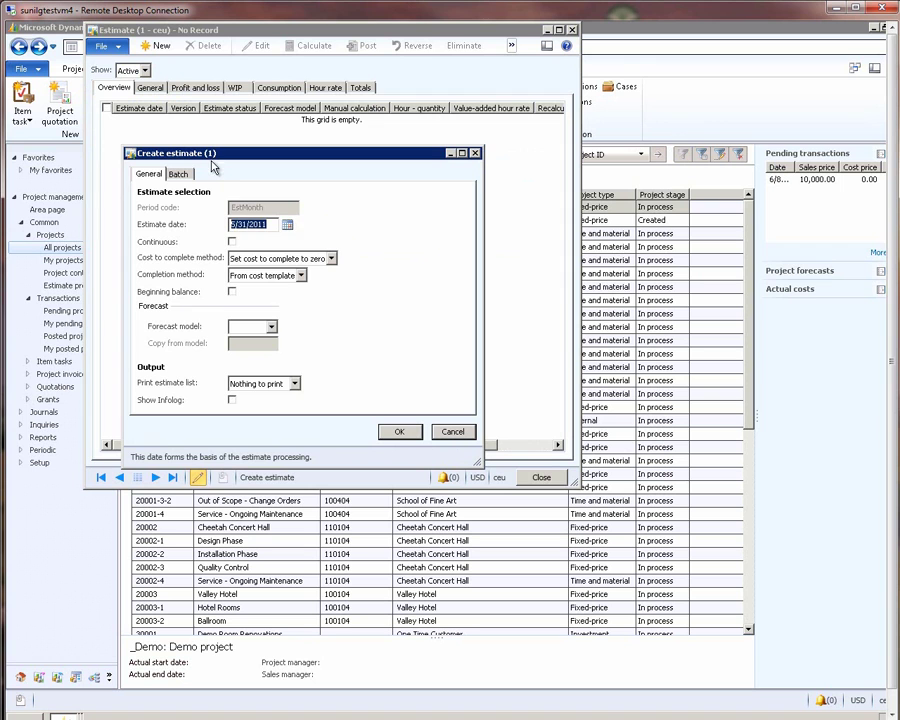
{"action": "left_click", "coordinate": [287, 225]}
{"action": "left_click", "coordinate": [270, 401]}
{"action": "left_click", "coordinate": [333, 259]}
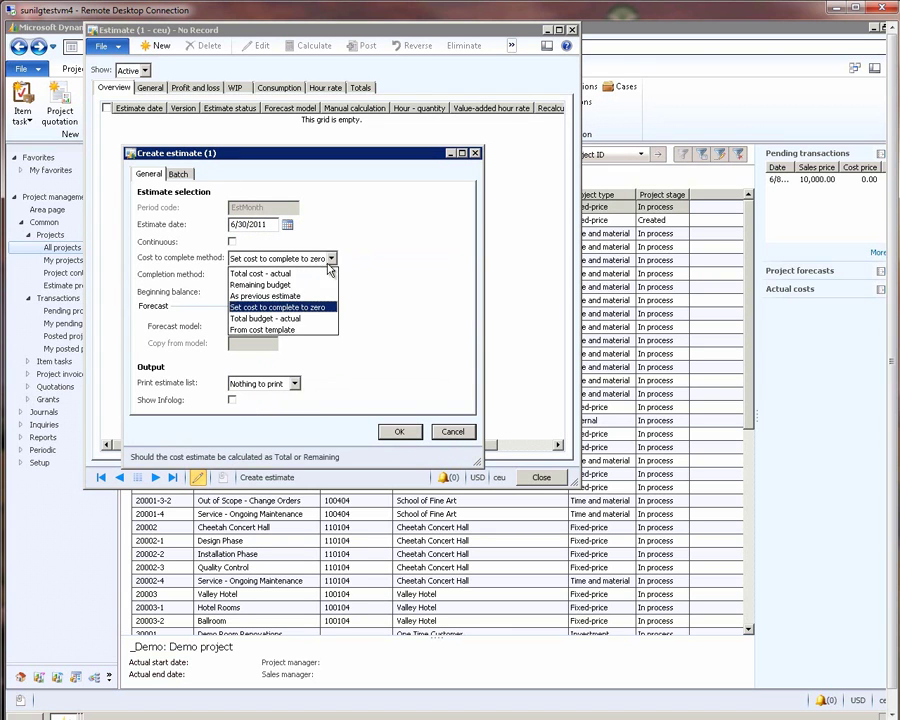
{"action": "left_click", "coordinate": [281, 325]}
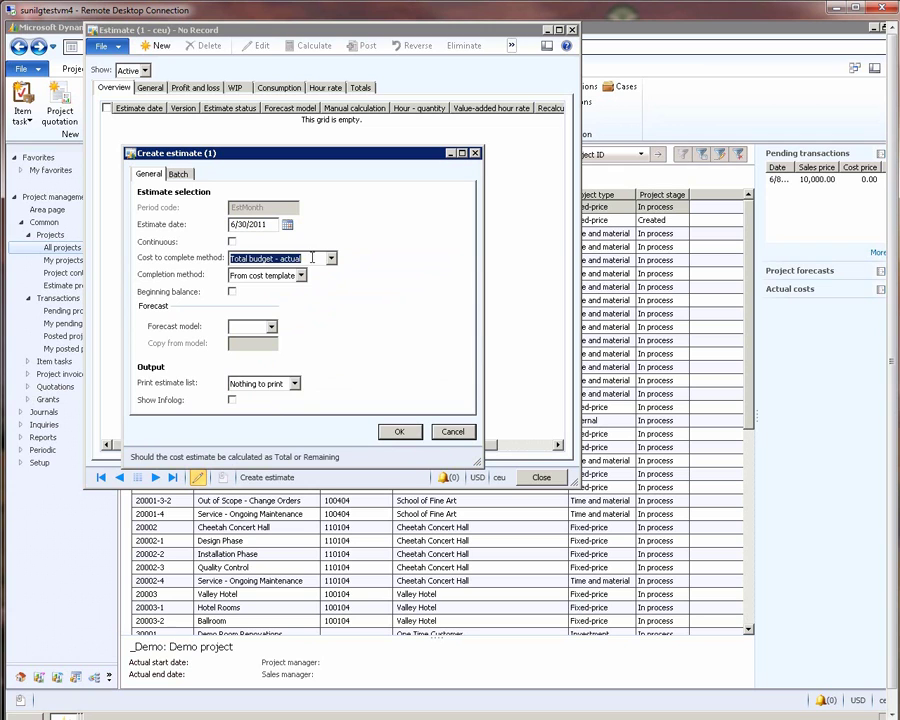
{"action": "left_click", "coordinate": [273, 258]}
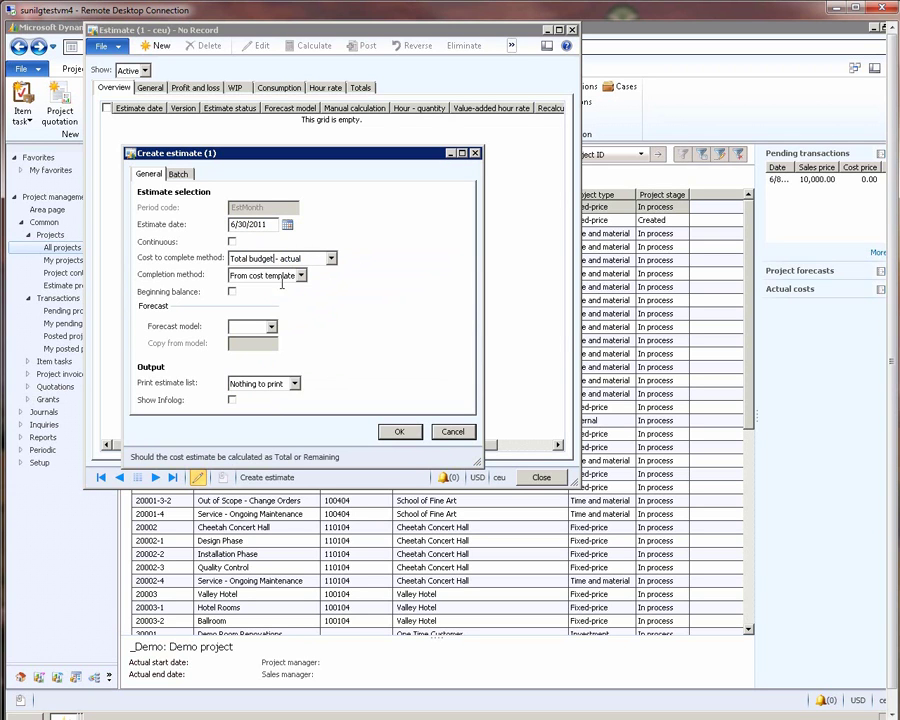
{"action": "left_click", "coordinate": [271, 326]}
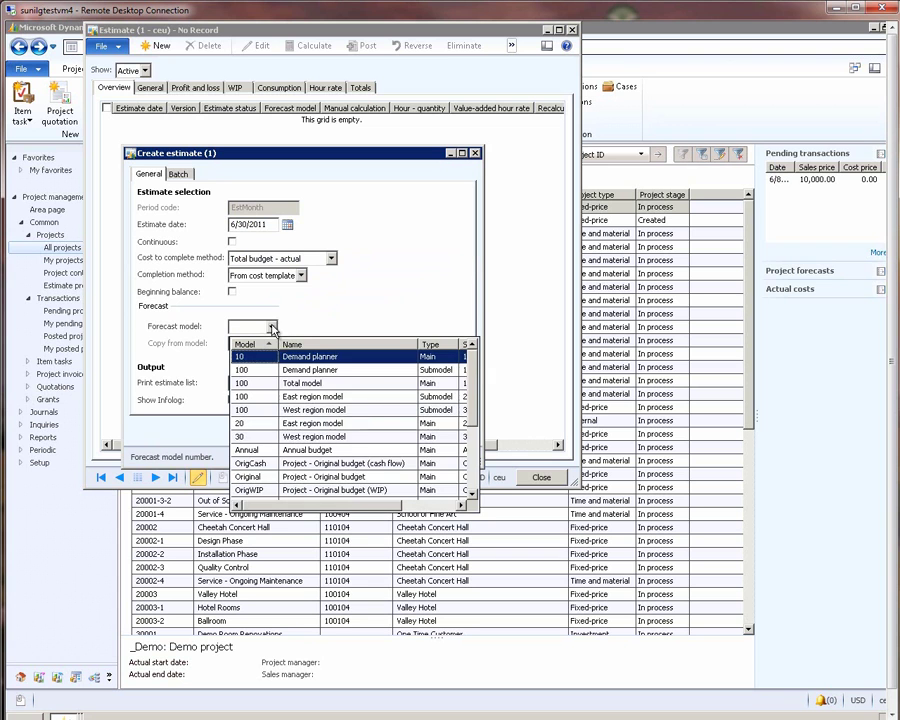
{"action": "scroll", "coordinate": [275, 418], "scroll_direction": "down", "scroll_amount": 2}
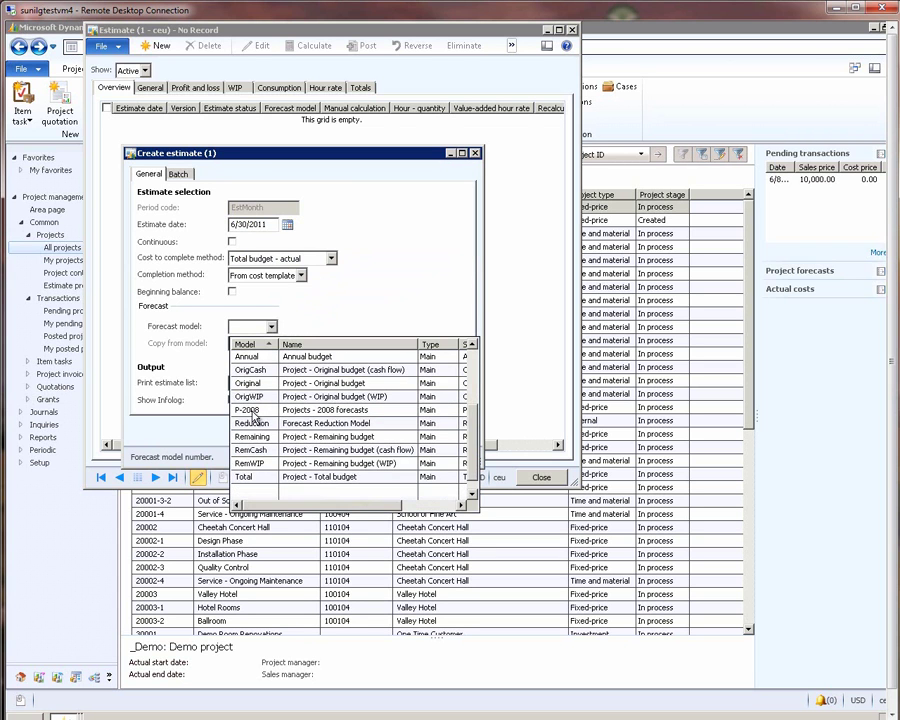
{"action": "left_click", "coordinate": [275, 410]}
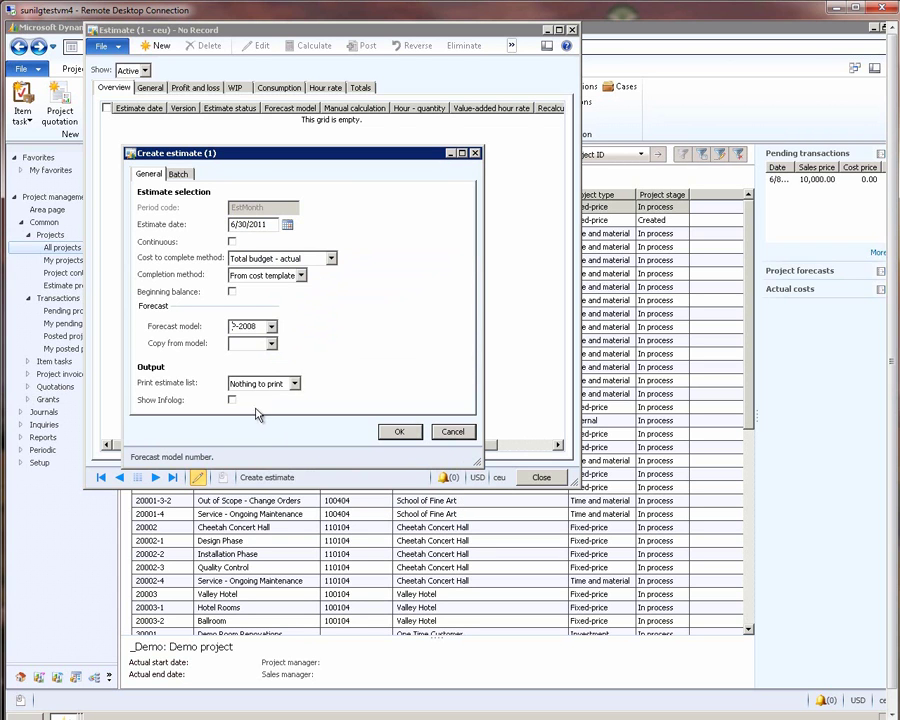
{"action": "left_click", "coordinate": [402, 432]}
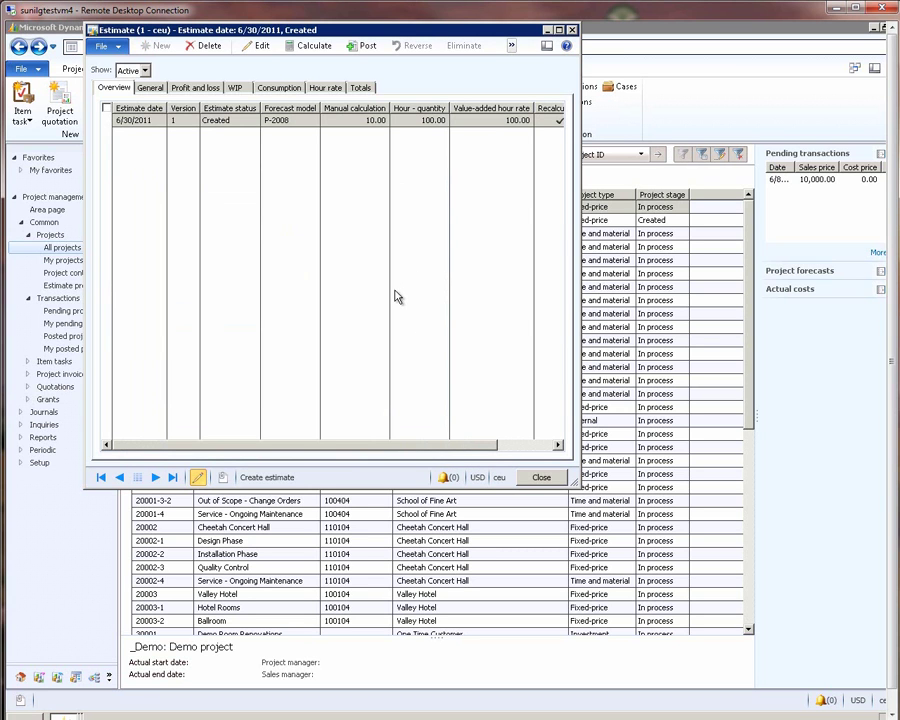
- Check the estimate's 1,000.00 accumulated revenue and cost figures, then post the estimate
{"action": "left_click", "coordinate": [370, 124]}
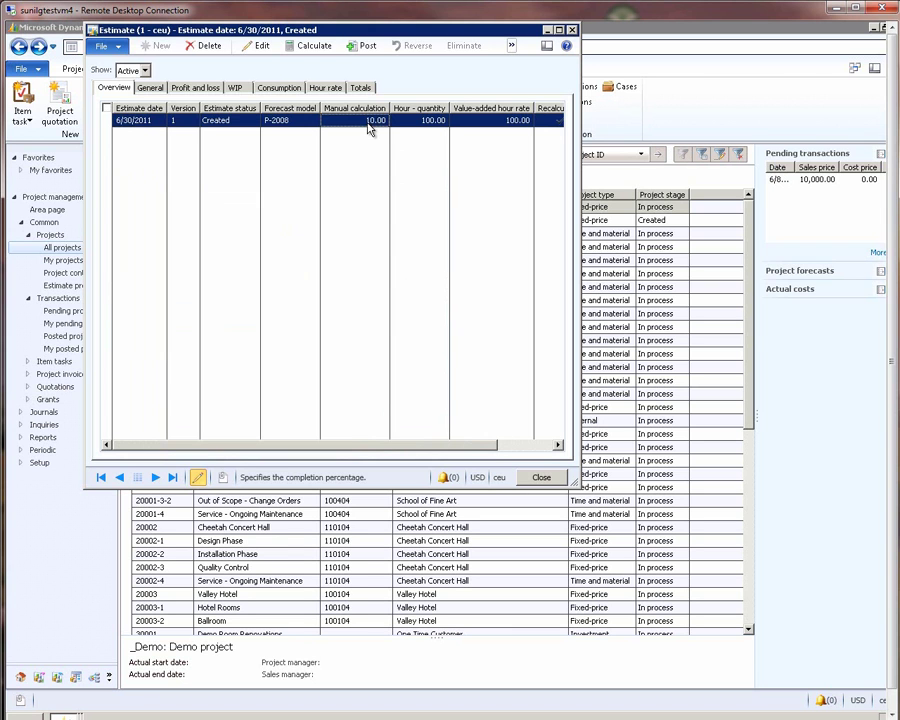
{"action": "left_click", "coordinate": [158, 89]}
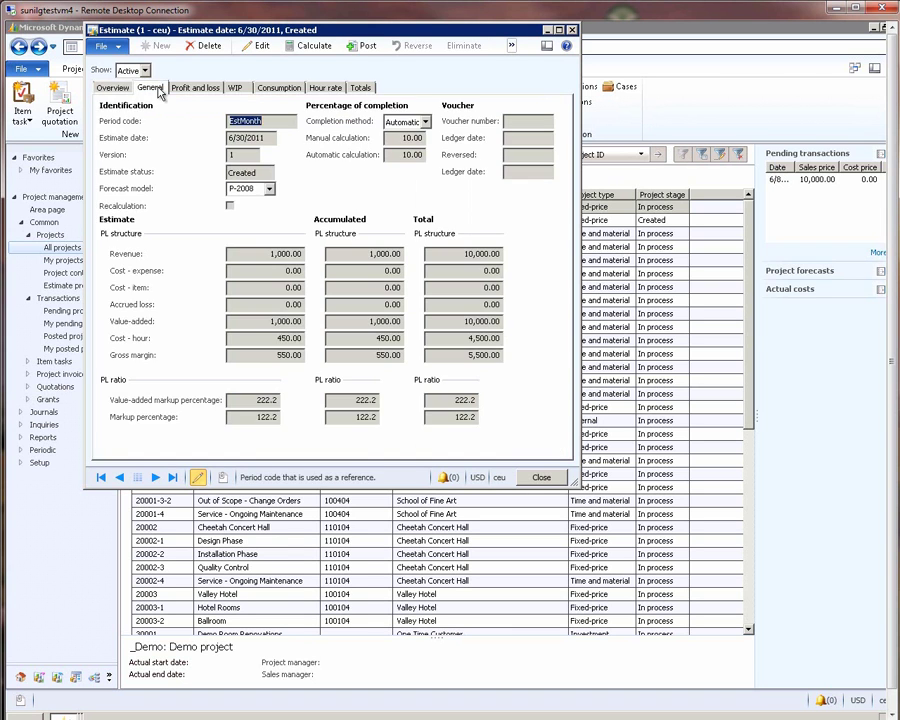
{"action": "double_click", "coordinate": [385, 254]}
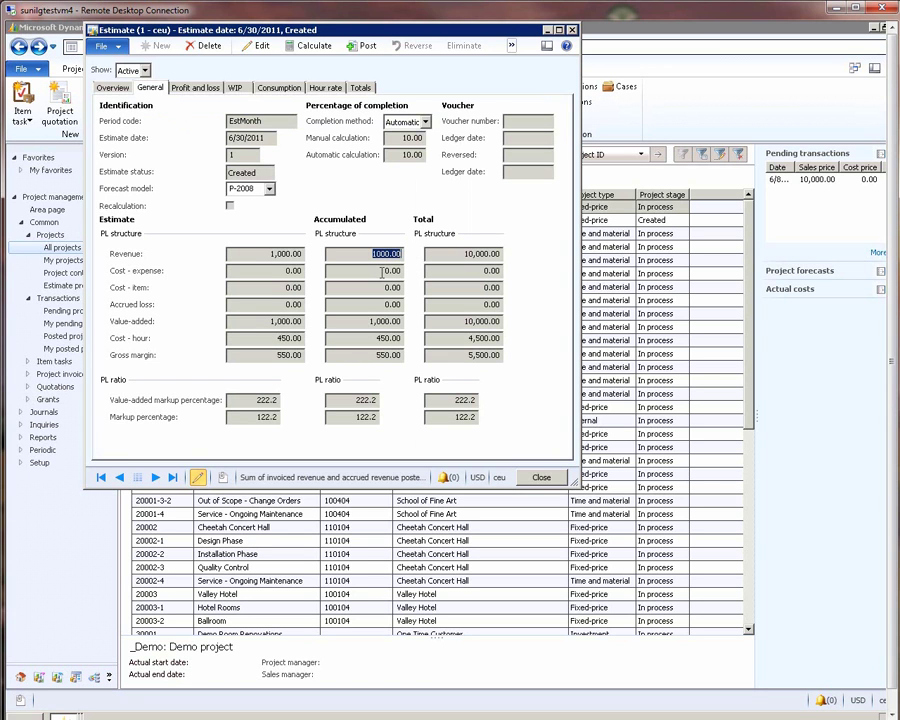
{"action": "left_click", "coordinate": [383, 271]}
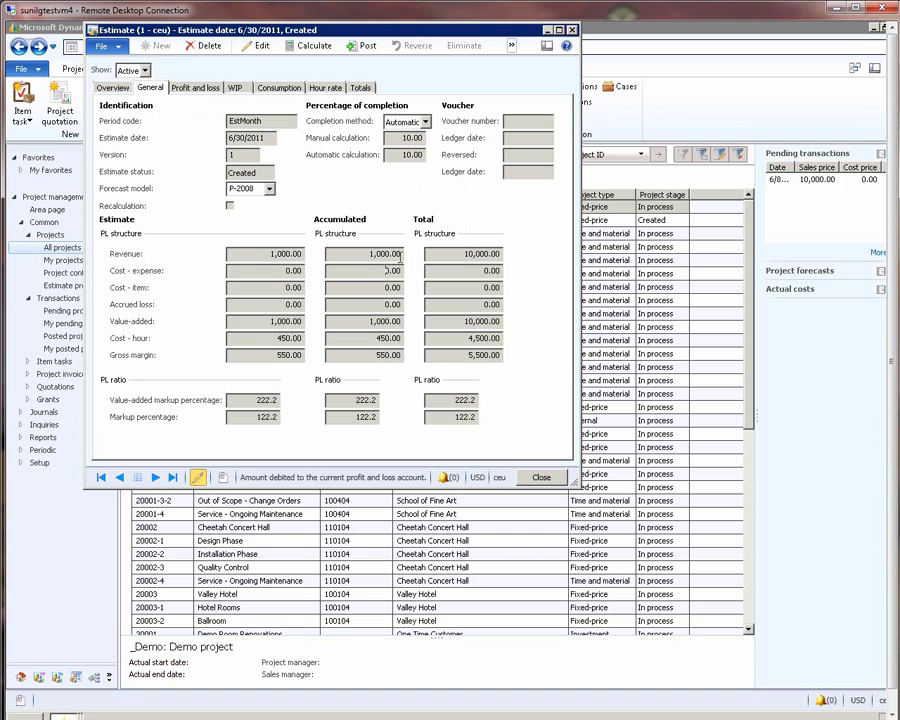
{"action": "key", "text": "shift+Tab"}
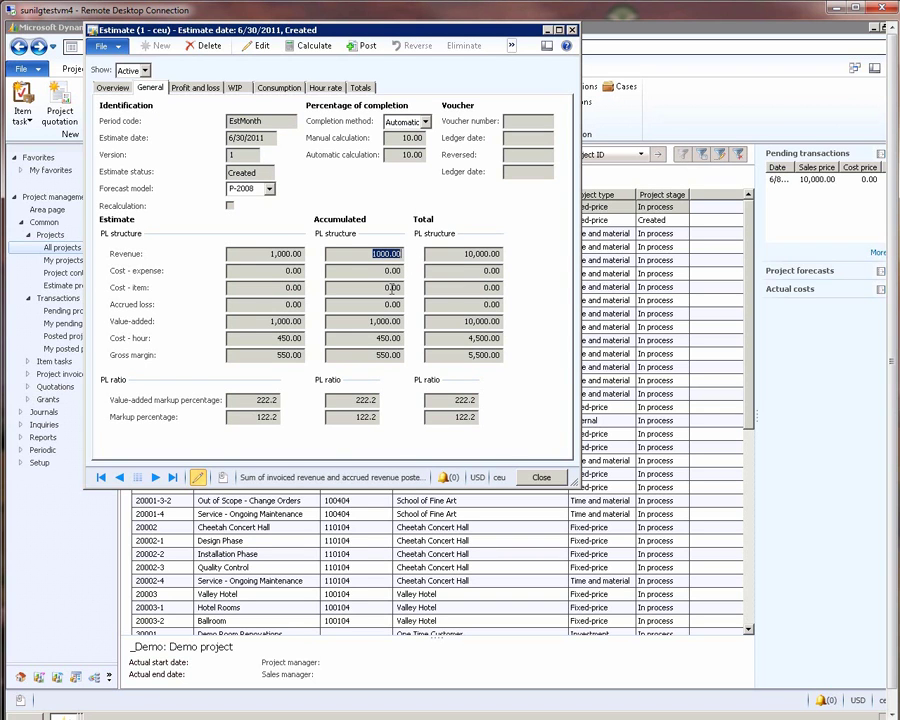
{"action": "left_click", "coordinate": [390, 287]}
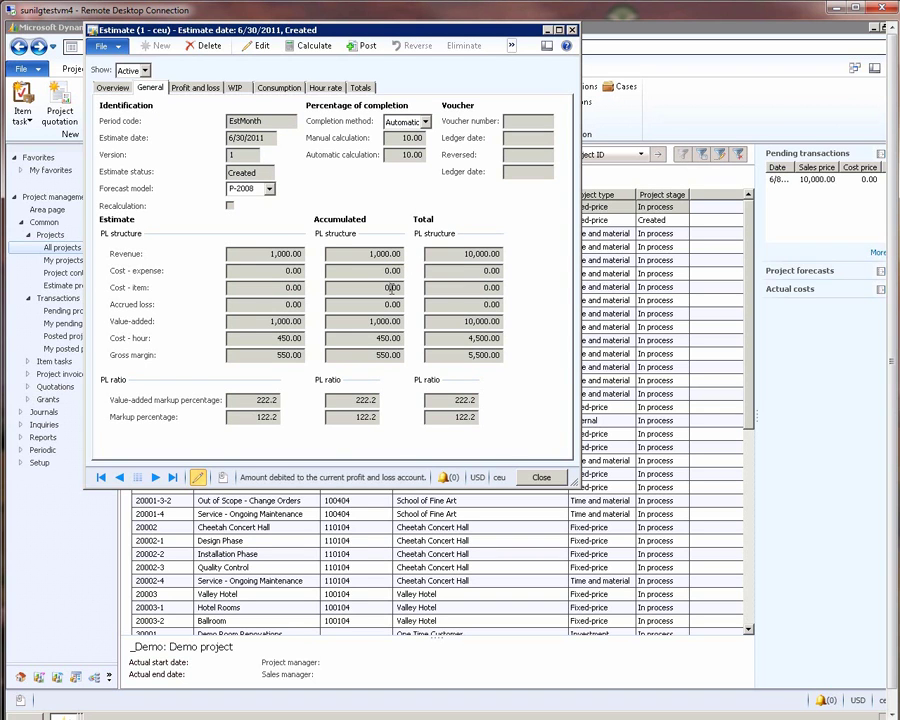
{"action": "left_click", "coordinate": [367, 45]}
{"action": "left_click", "coordinate": [397, 369]}
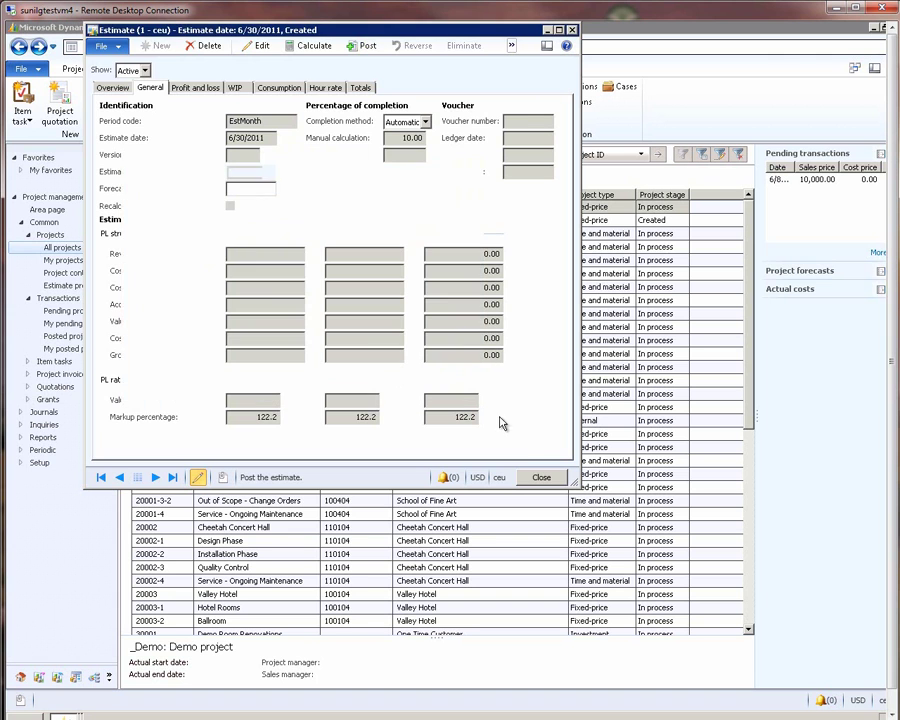
- Close the estimate window and calculate the _Demo project statement
{"action": "left_click", "coordinate": [538, 478]}
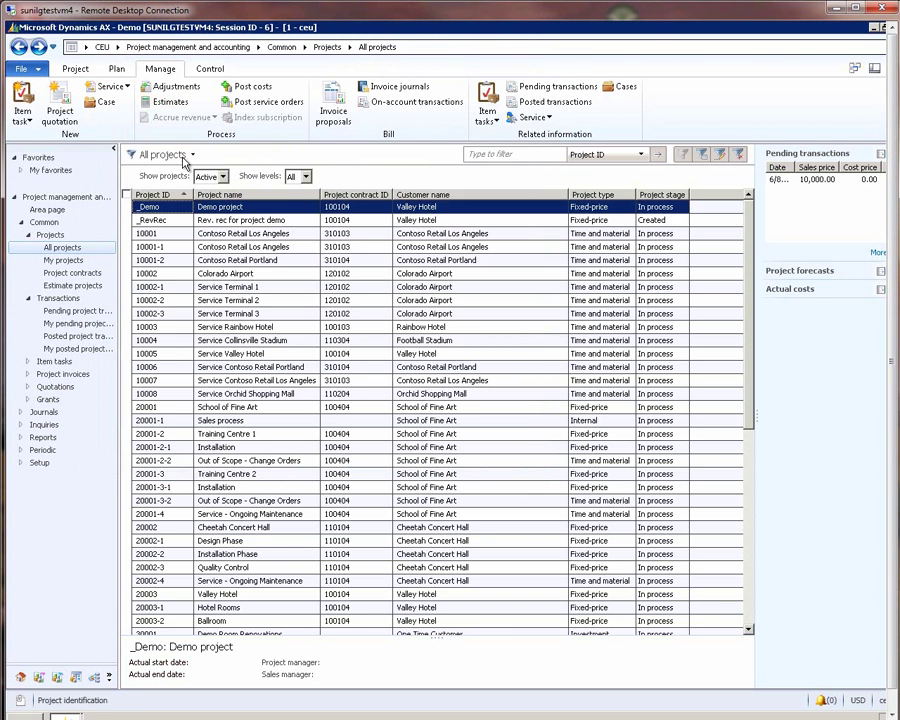
{"action": "left_click", "coordinate": [210, 68]}
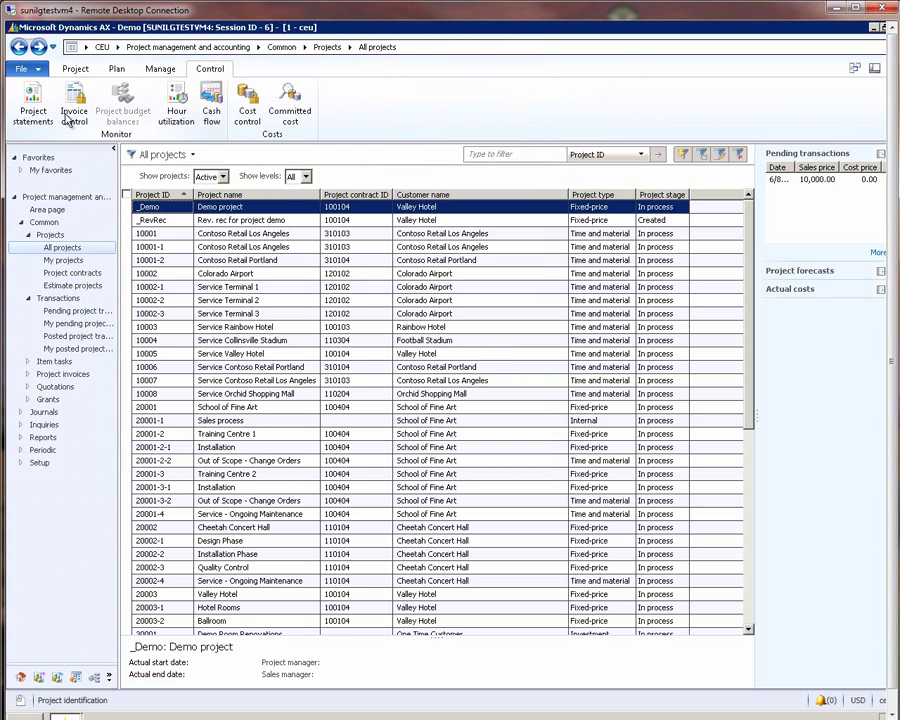
{"action": "left_click", "coordinate": [28, 88]}
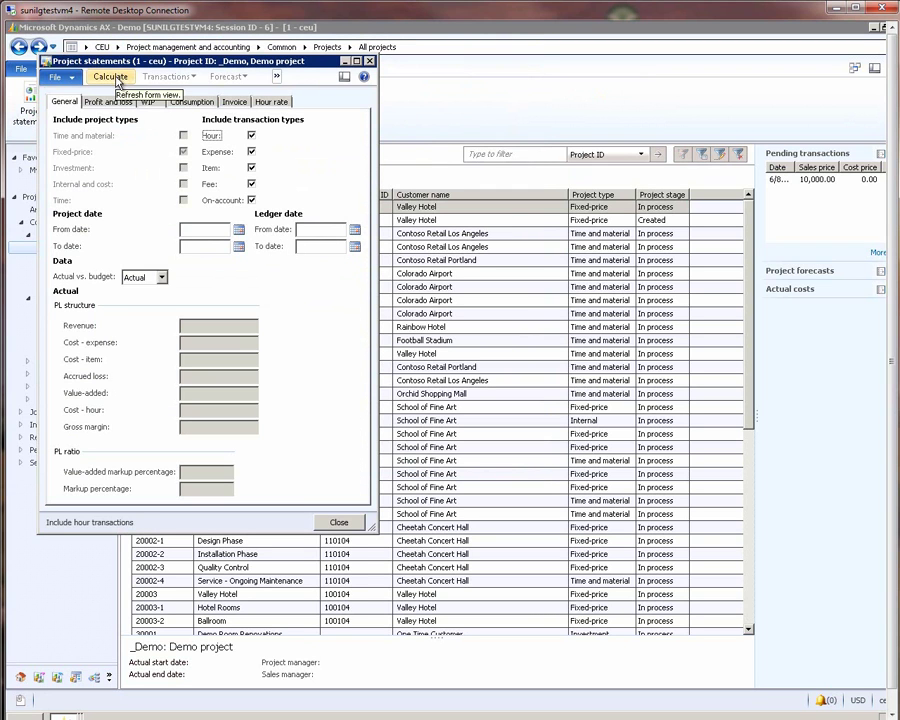
{"action": "left_click", "coordinate": [117, 80]}
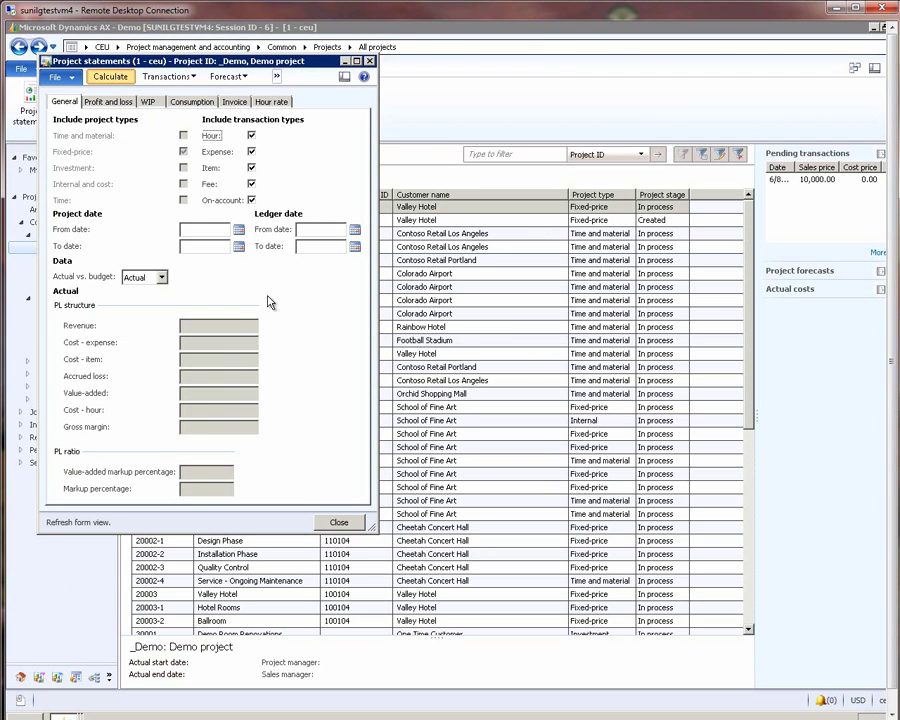
- Review the statement's 1,000.00 revenue and 450.00 hour cost, then close it
{"action": "left_click", "coordinate": [224, 325]}
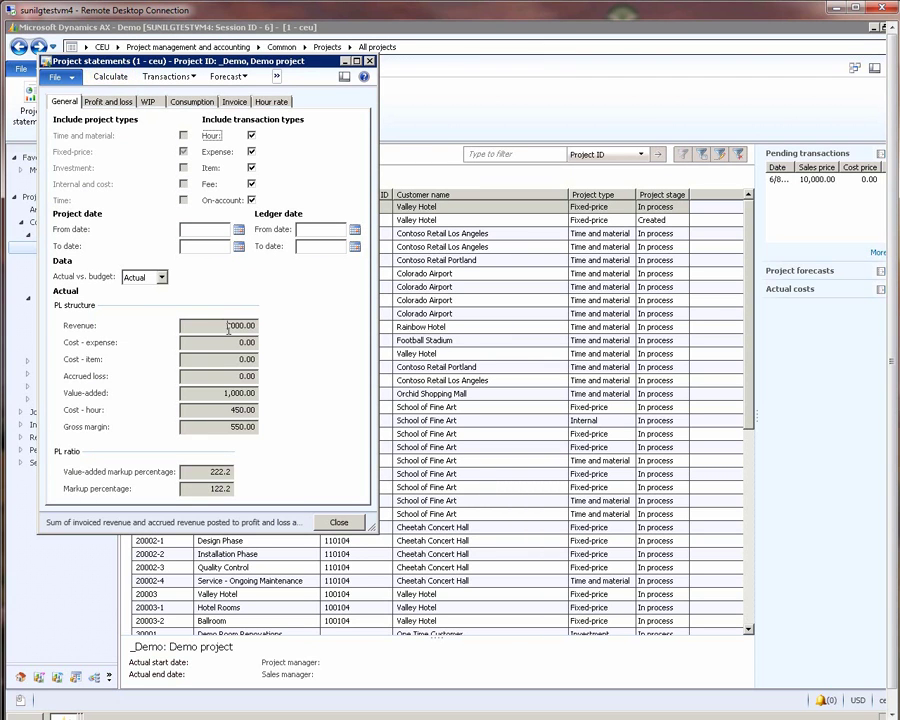
{"action": "left_click_drag", "start_coordinate": [224, 325], "coordinate": [287, 322]}
{"action": "left_click", "coordinate": [240, 326]}
{"action": "left_click_drag", "start_coordinate": [230, 410], "coordinate": [259, 410]}
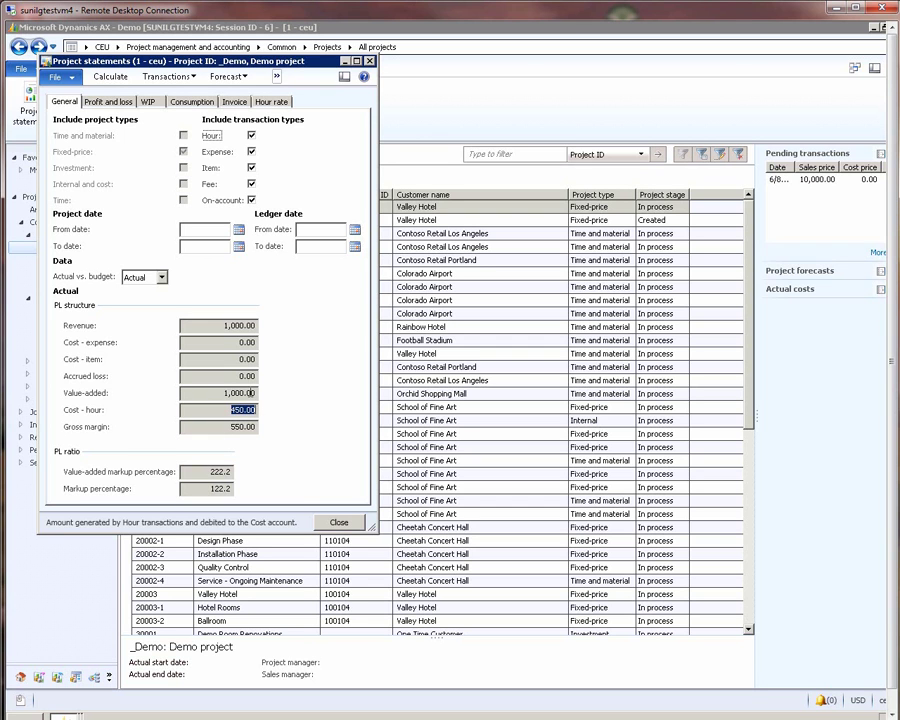
{"action": "left_click", "coordinate": [245, 393]}
{"action": "key", "text": "shift+Tab"}
{"action": "key", "text": "shift+Tab"}
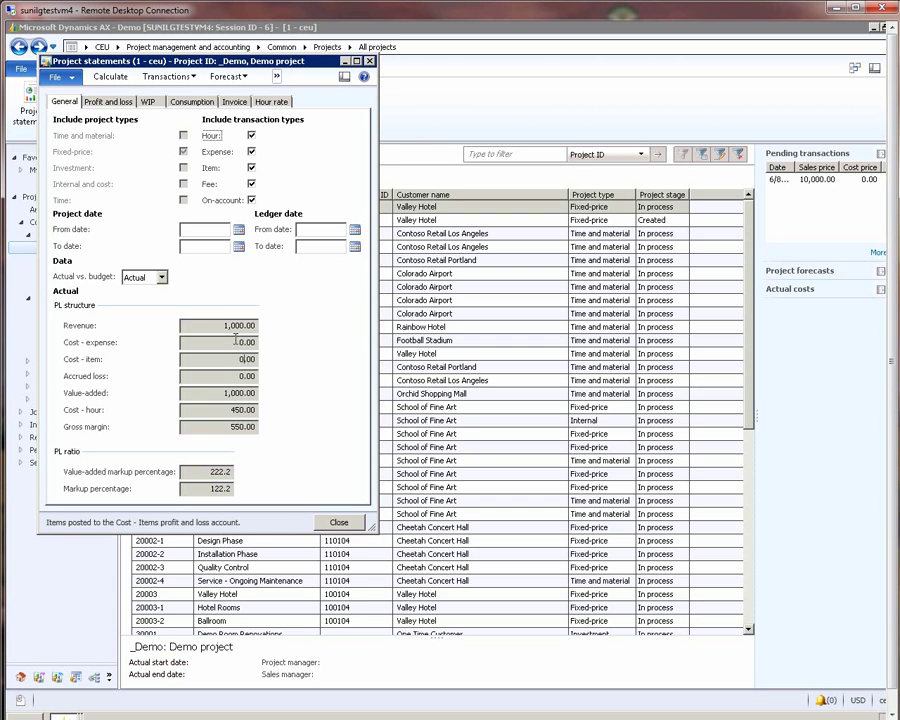
{"action": "key", "text": "shift+Tab"}
{"action": "key", "text": "shift+Tab"}
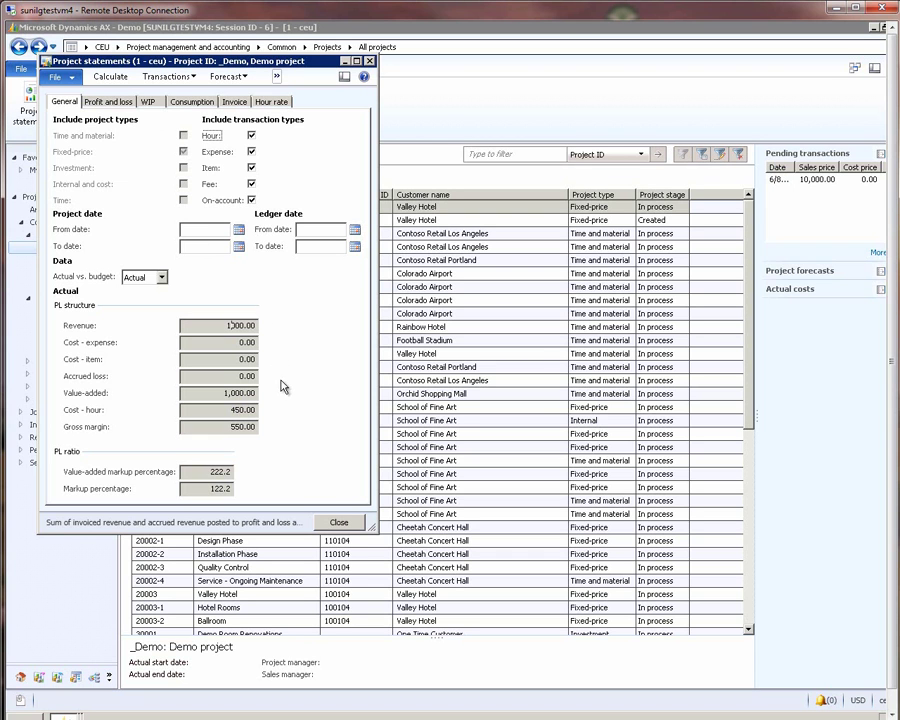
{"action": "left_click", "coordinate": [338, 521]}
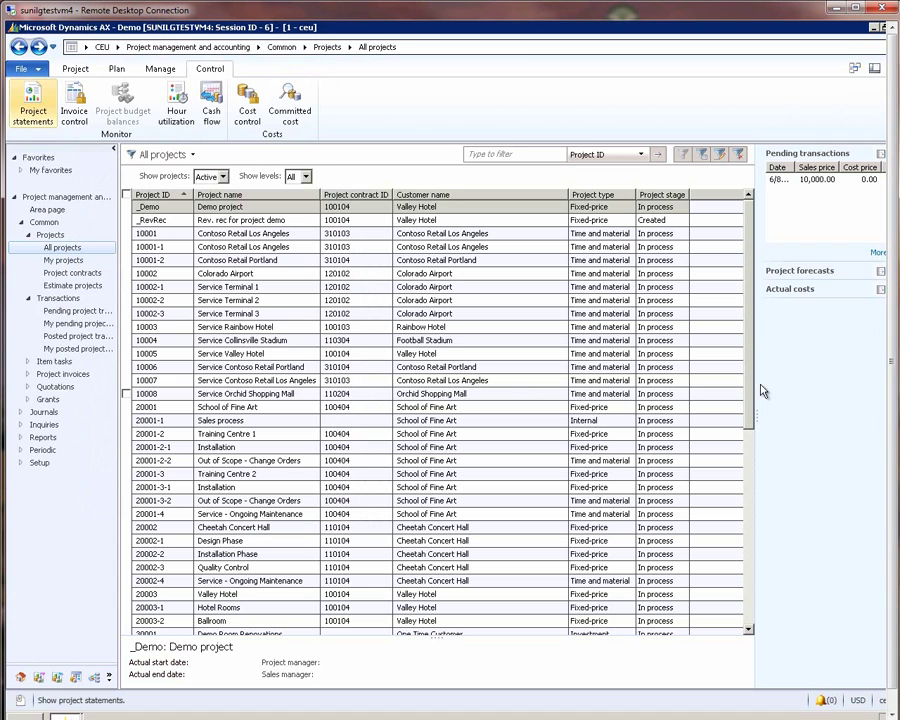